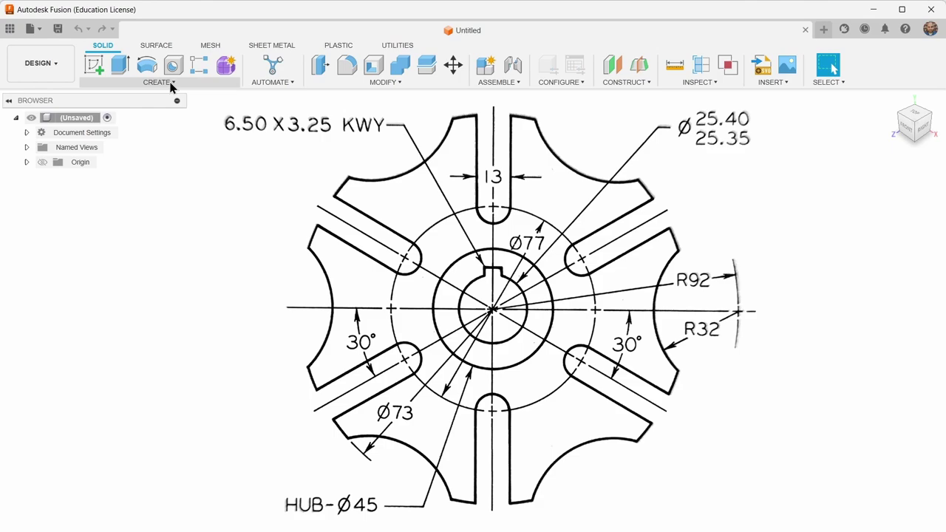
Create a new component in the empty design and name it 'Geneva Cam'
{"action": "left_click", "coordinate": [171, 84]}
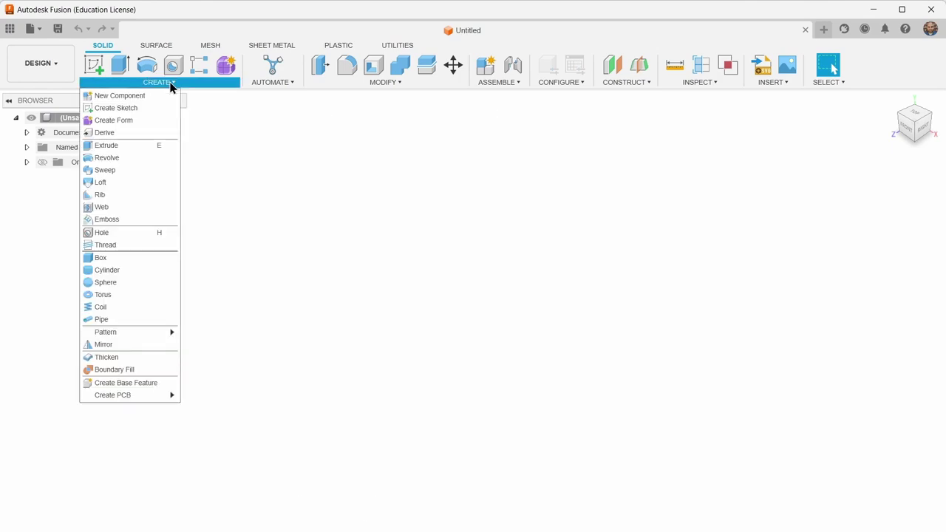
{"action": "left_click", "coordinate": [142, 96]}
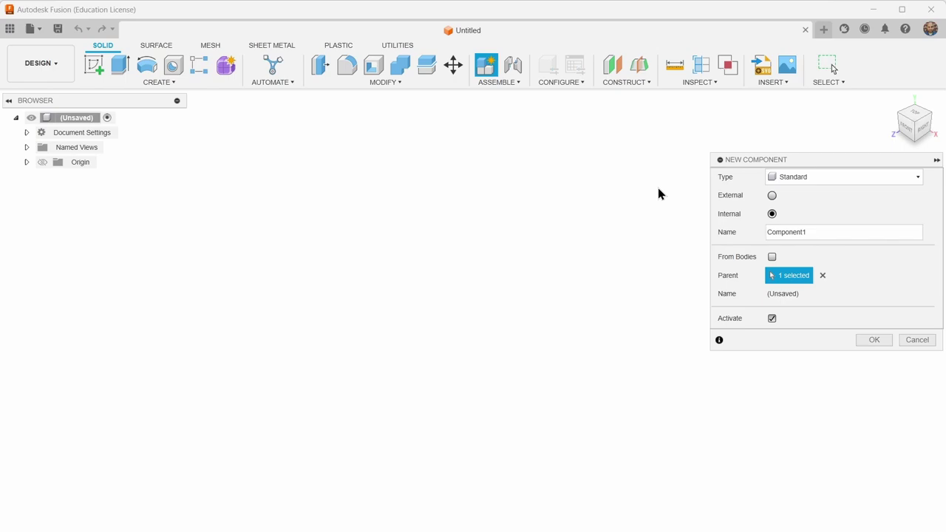
{"action": "double_click", "coordinate": [819, 234]}
{"action": "type", "text": "Gene"}
{"action": "type", "text": "va Cam"}
{"action": "key", "text": "Return"}
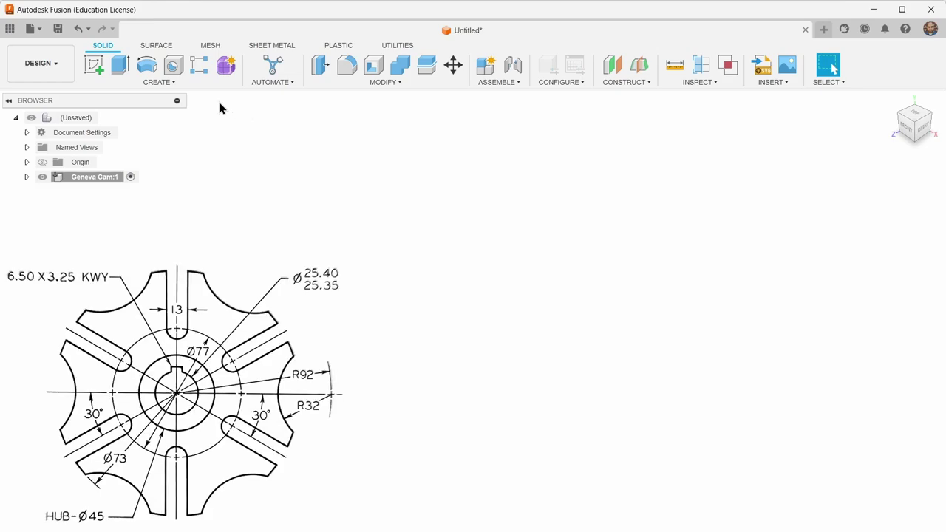
Start a sketch on the front plane with a Ø25.4 circle centred at the origin
{"action": "left_click", "coordinate": [89, 68]}
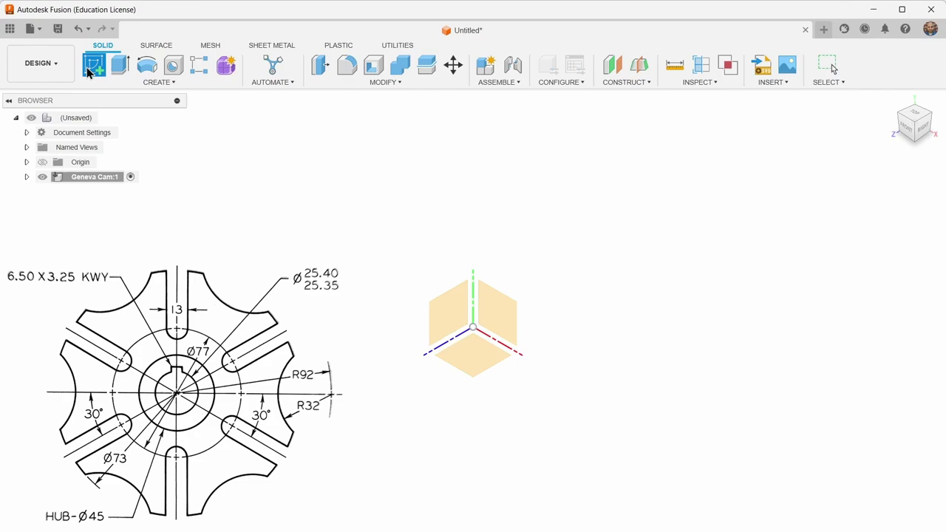
{"action": "left_click", "coordinate": [502, 322]}
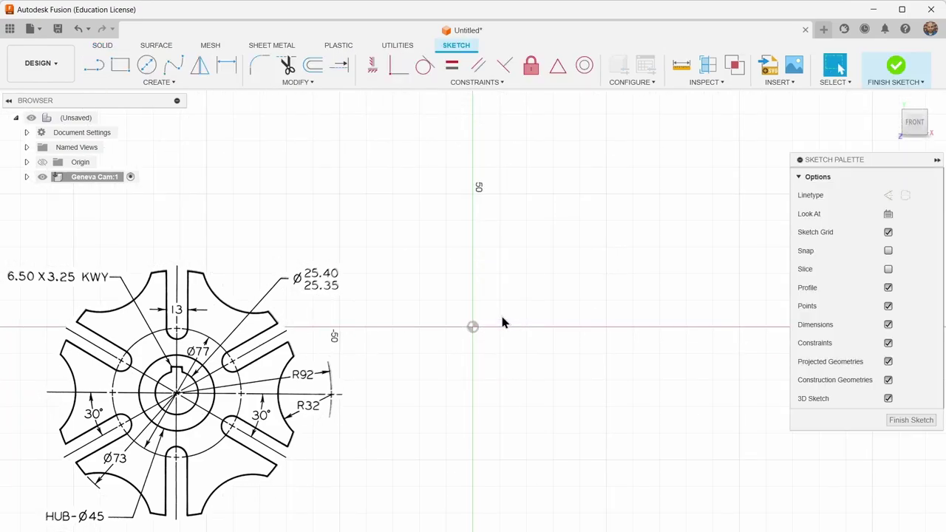
{"action": "left_click", "coordinate": [149, 66]}
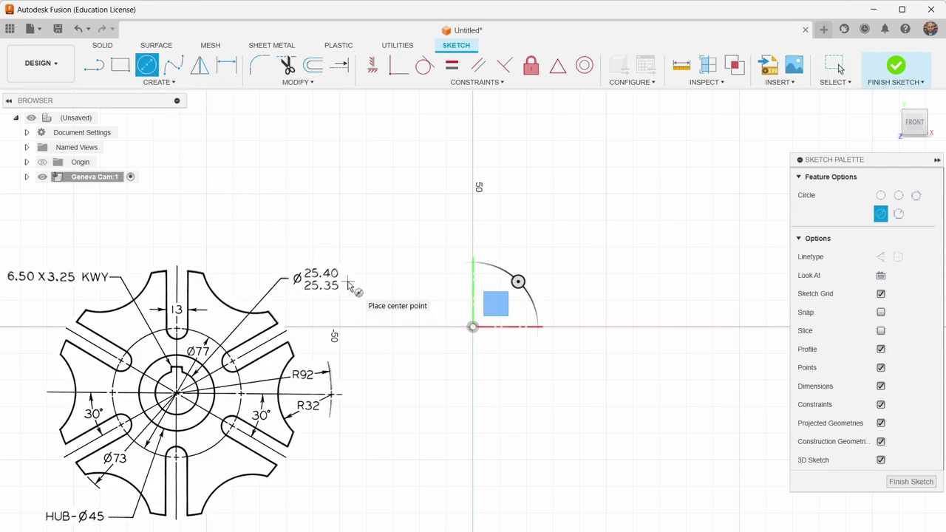
{"action": "left_click", "coordinate": [473, 327]}
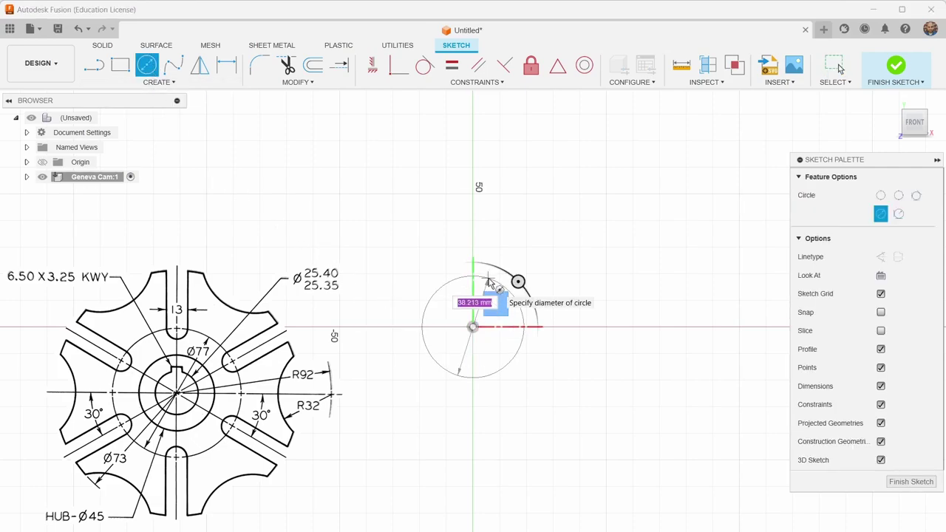
{"action": "type", "text": "25"}
{"action": "type", "text": ".4"}
{"action": "key", "text": "Return"}
{"action": "key", "text": "Return"}
{"action": "left_click_drag", "start_coordinate": [475, 300], "coordinate": [497, 291]}
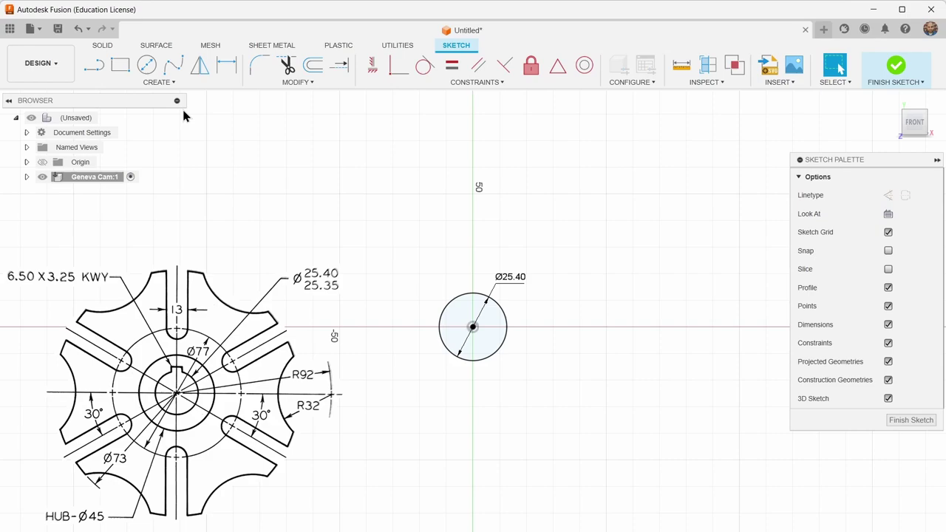
Add a 6.5 × 6.5 mm center rectangle centred on the circle's top point for the keyway
{"action": "left_click", "coordinate": [159, 83]}
{"action": "mouse_move", "coordinate": [140, 108]}
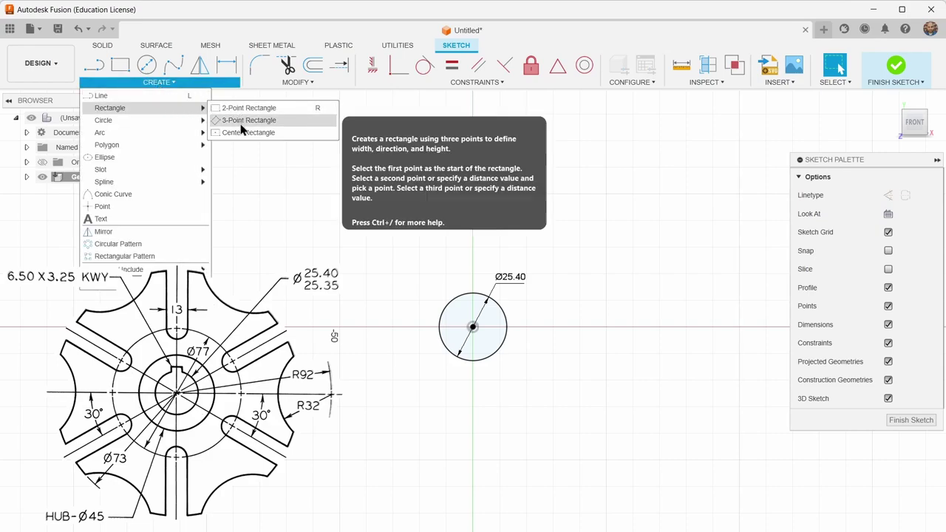
{"action": "left_click", "coordinate": [241, 130]}
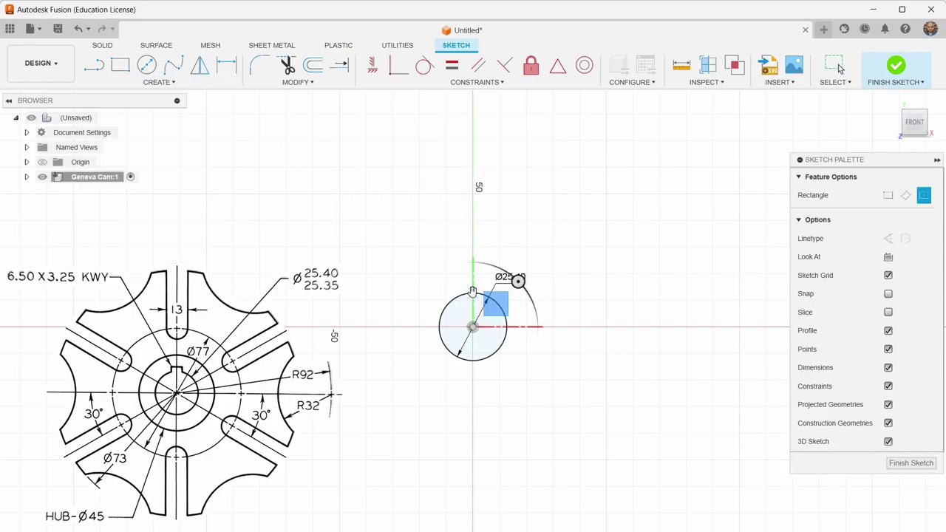
{"action": "scroll", "coordinate": [473, 292], "scroll_direction": "up", "scroll_amount": 2}
{"action": "scroll", "coordinate": [473, 290], "scroll_direction": "up", "scroll_amount": 2}
{"action": "scroll", "coordinate": [473, 292], "scroll_direction": "up", "scroll_amount": 1}
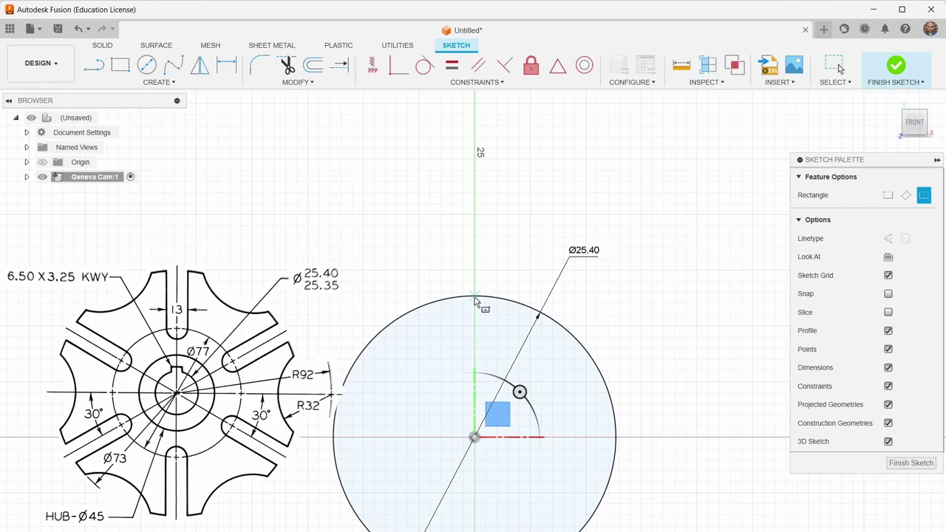
{"action": "left_click", "coordinate": [474, 297]}
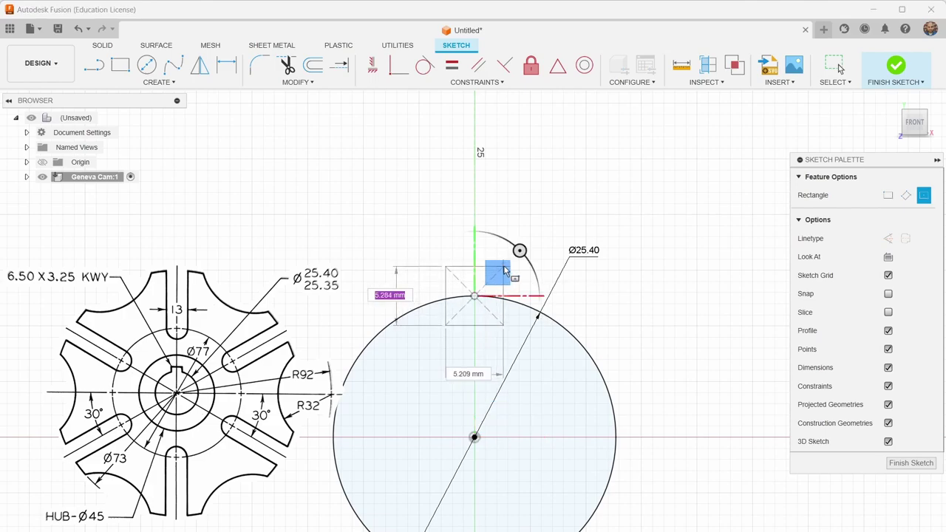
{"action": "type", "text": "6.5"}
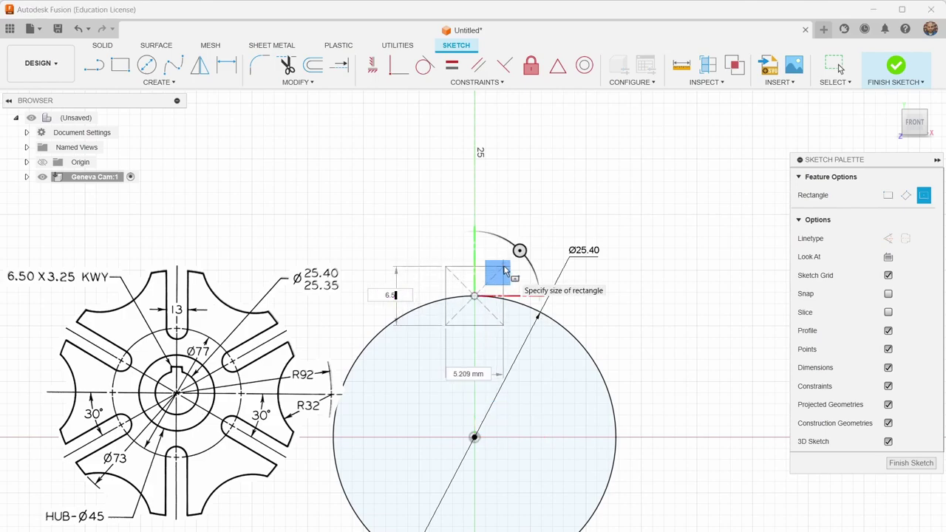
{"action": "key", "text": "Tab"}
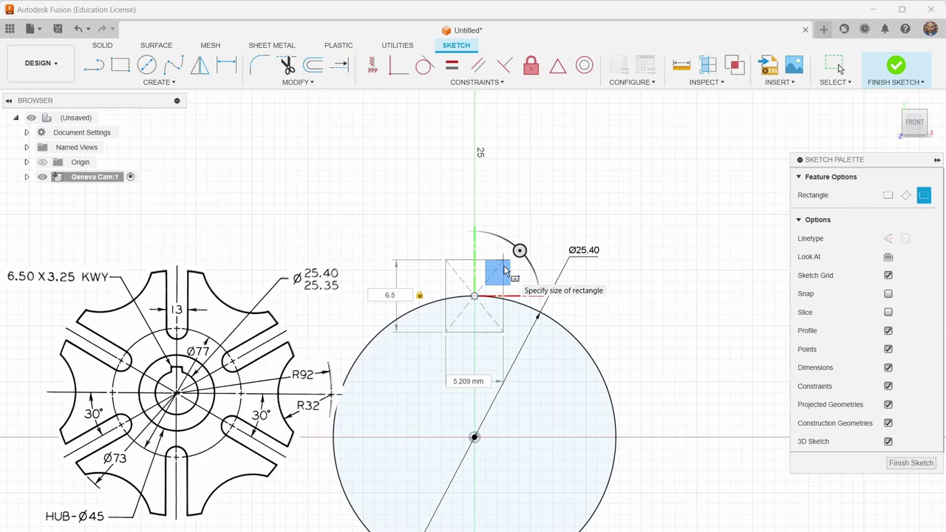
{"action": "key", "text": "Tab"}
{"action": "type", "text": "6.5"}
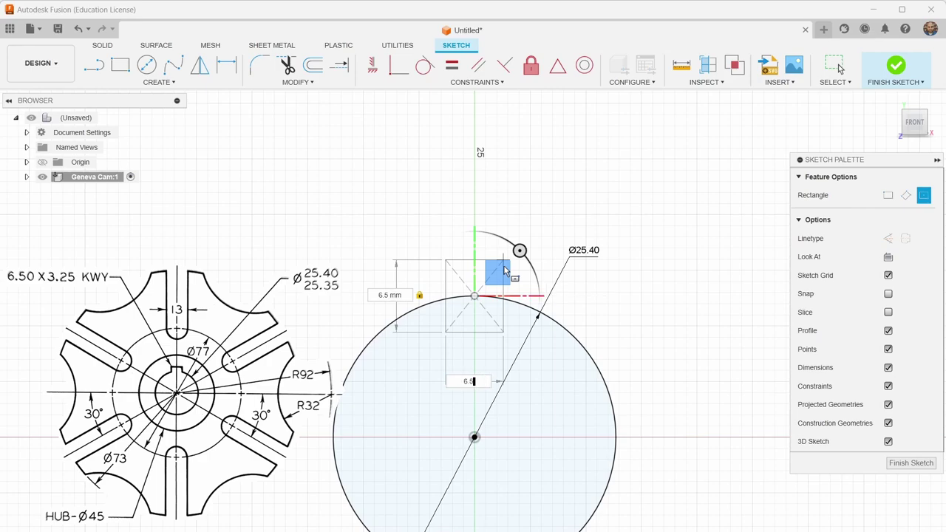
{"action": "key", "text": "Tab"}
{"action": "key", "text": "Return"}
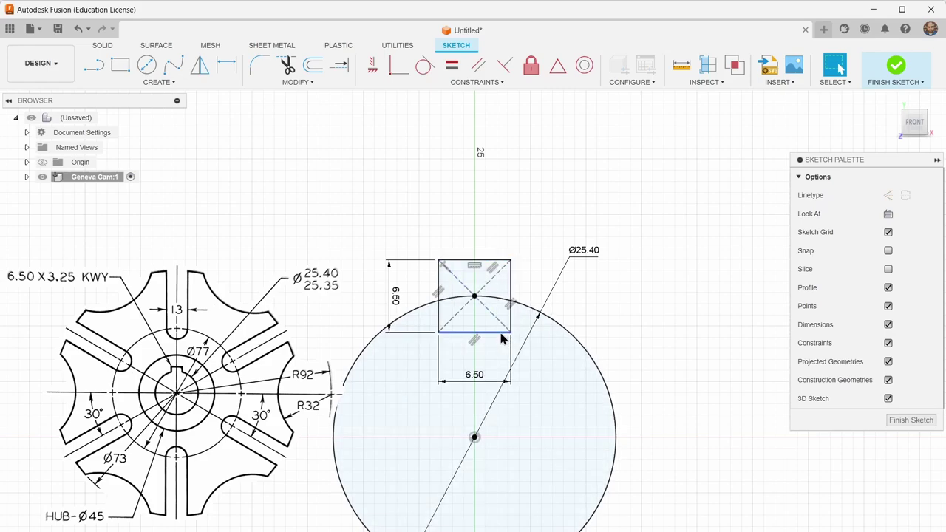
Draw a Ø45 circle at the origin and move its dimension outside the circle
{"action": "scroll", "coordinate": [566, 321], "scroll_direction": "up", "scroll_amount": 1}
{"action": "scroll", "coordinate": [561, 323], "scroll_direction": "down", "scroll_amount": 3}
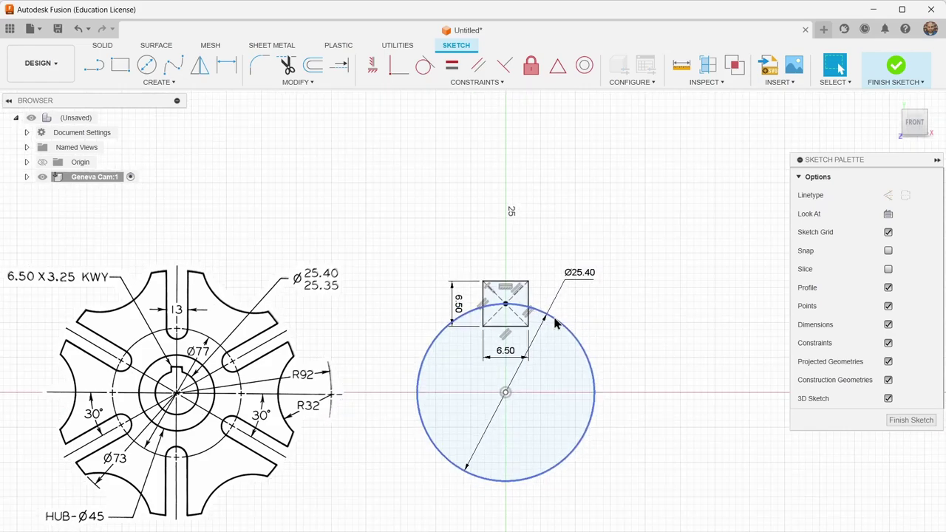
{"action": "middle_click_drag", "start_coordinate": [319, 300], "coordinate": [406, 230]}
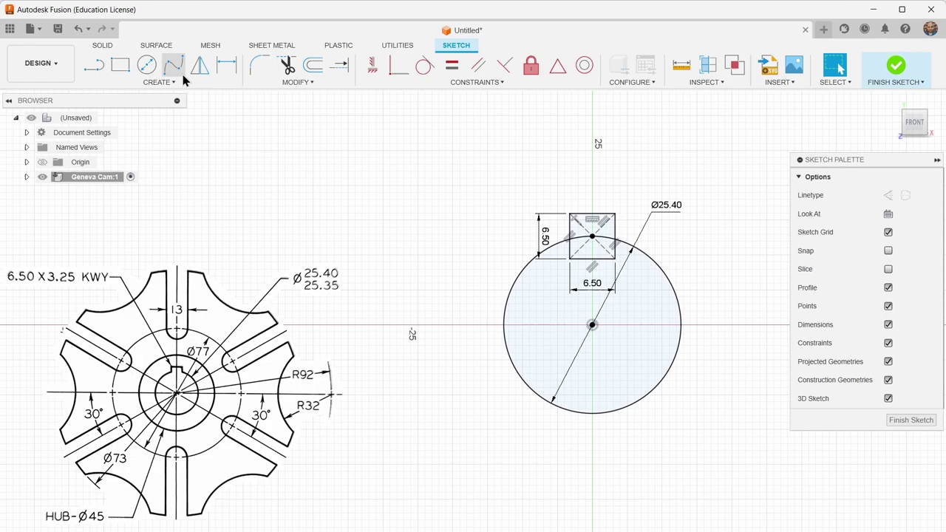
{"action": "left_click", "coordinate": [146, 65]}
{"action": "left_click", "coordinate": [592, 325]}
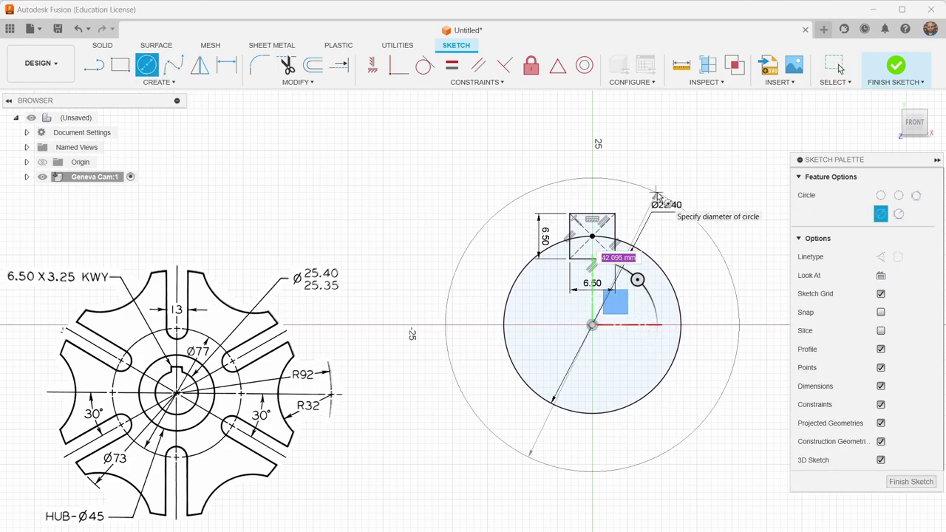
{"action": "left_click", "coordinate": [657, 197]}
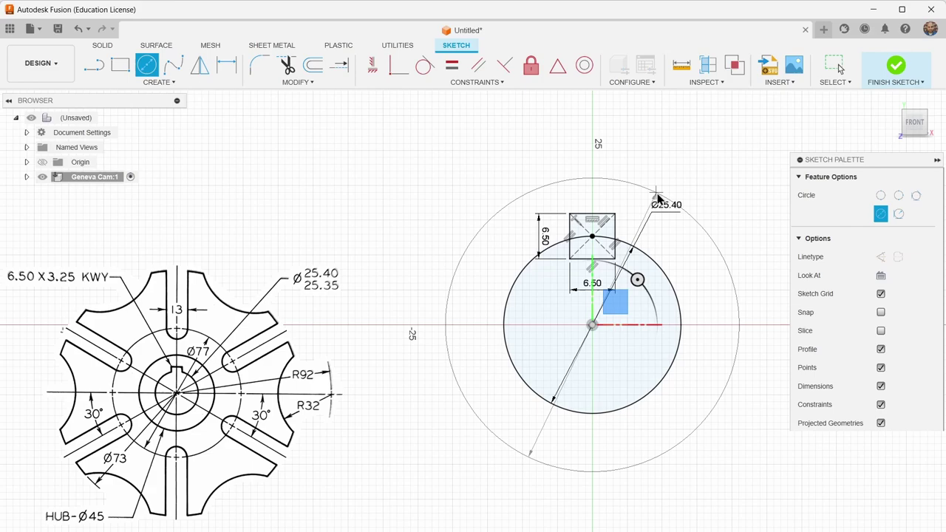
{"action": "key", "text": "Escape"}
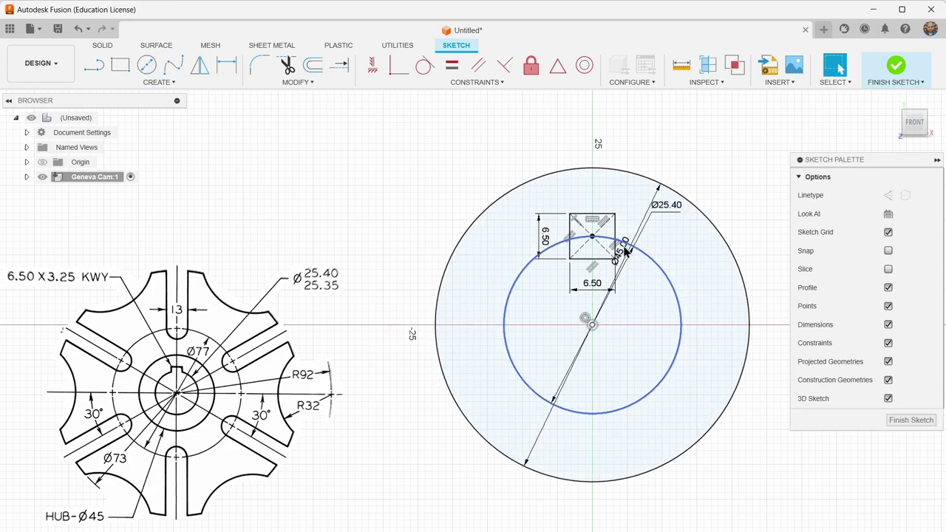
{"action": "left_click", "coordinate": [625, 251]}
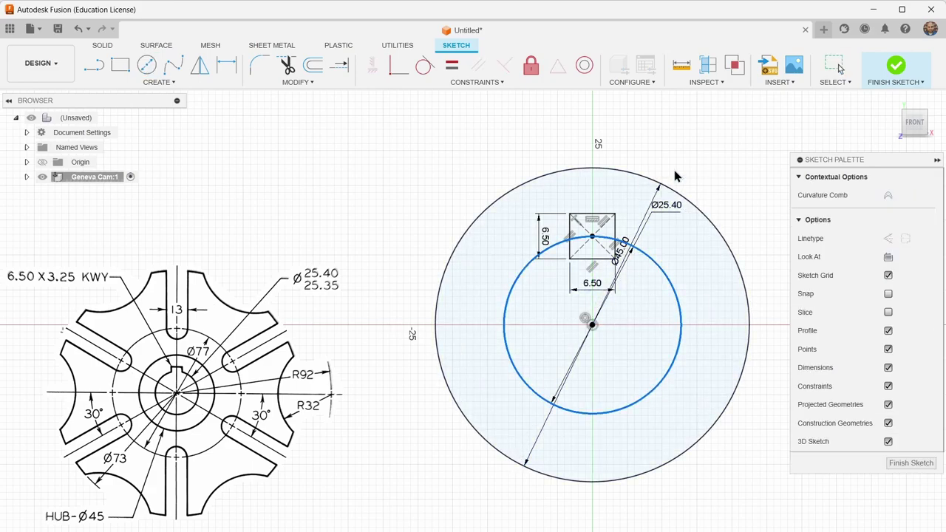
{"action": "left_click_drag", "start_coordinate": [621, 250], "coordinate": [672, 170]}
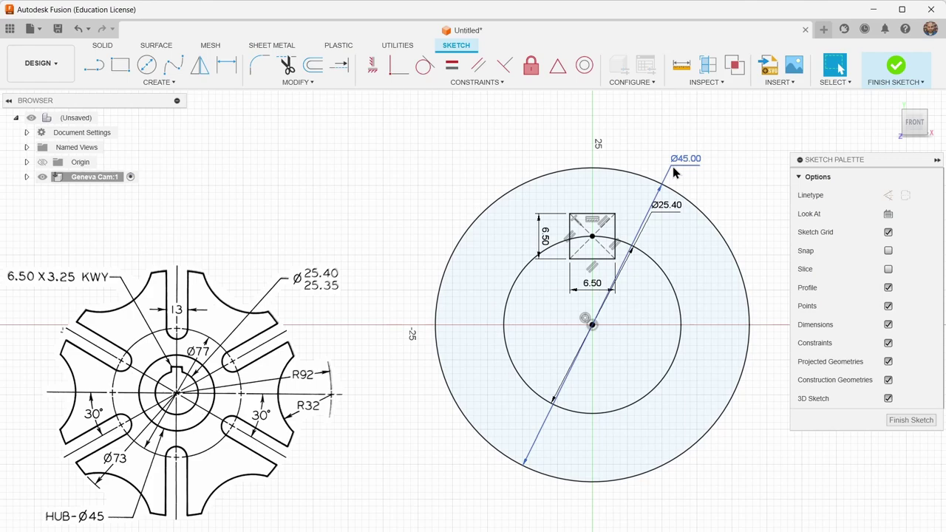
{"action": "left_click", "coordinate": [673, 169]}
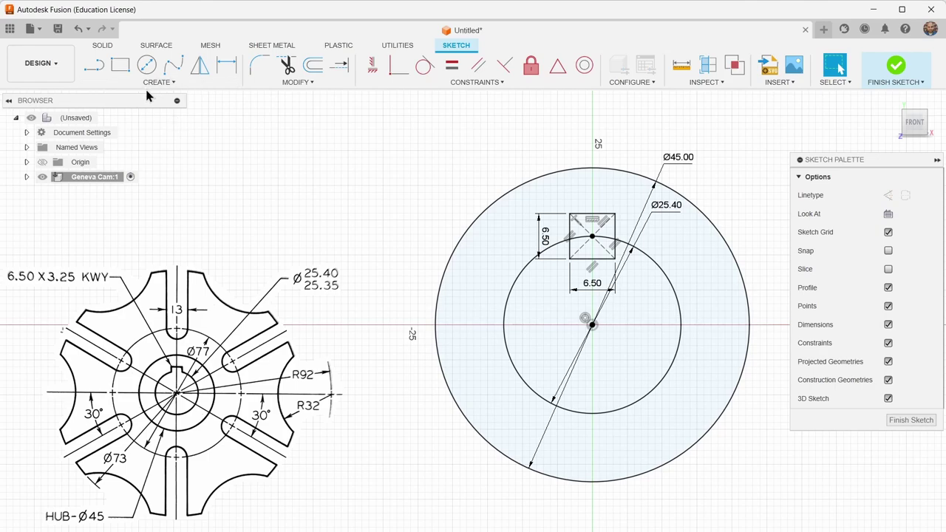
Add a Ø77 circle centred at the sketch origin
{"action": "left_click", "coordinate": [147, 66]}
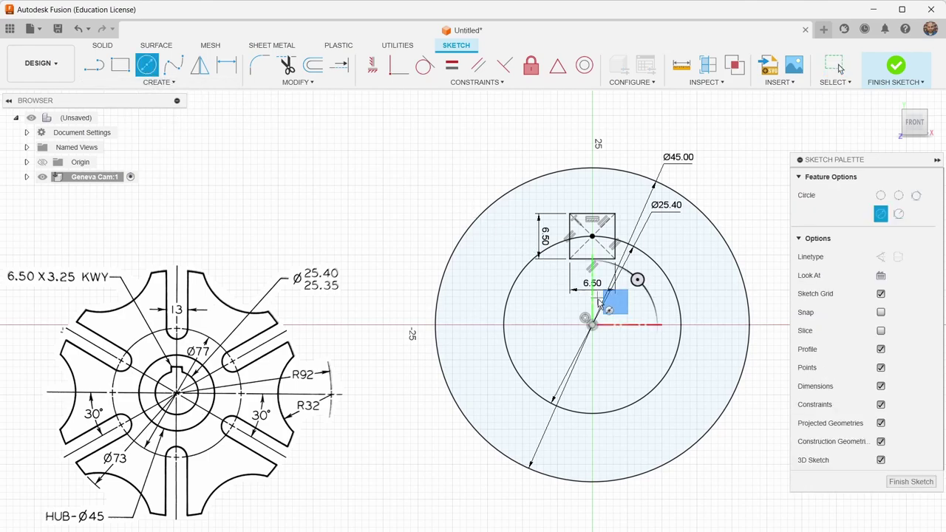
{"action": "left_click", "coordinate": [592, 325]}
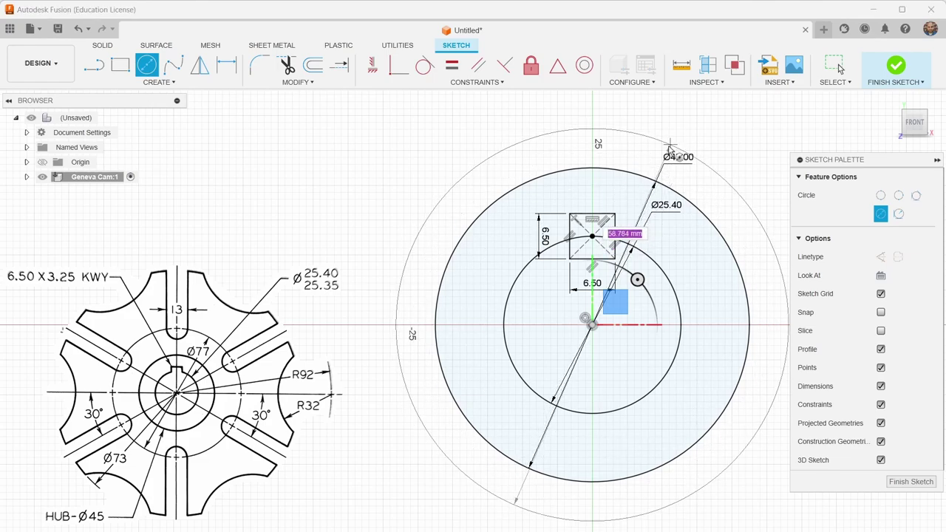
{"action": "type", "text": "77"}
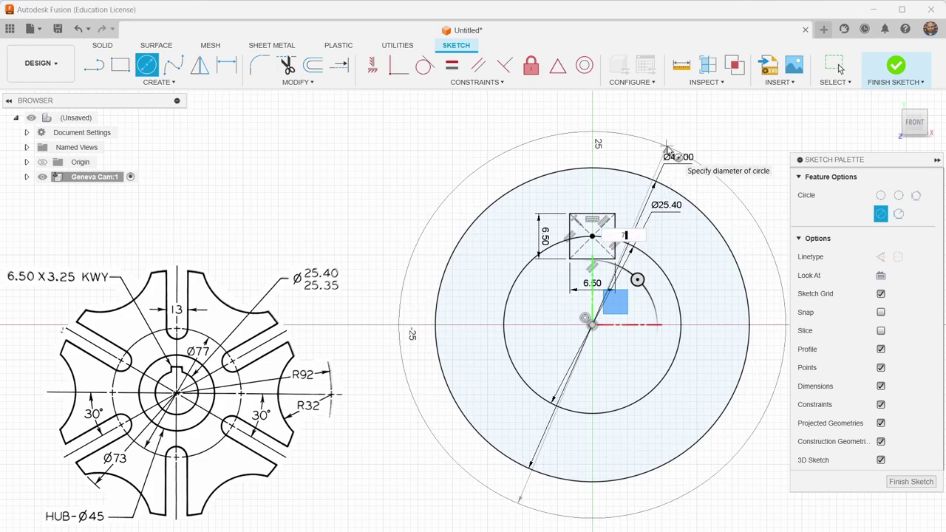
{"action": "key", "text": "Return"}
{"action": "right_click_drag", "start_coordinate": [668, 153], "coordinate": [586, 299]}
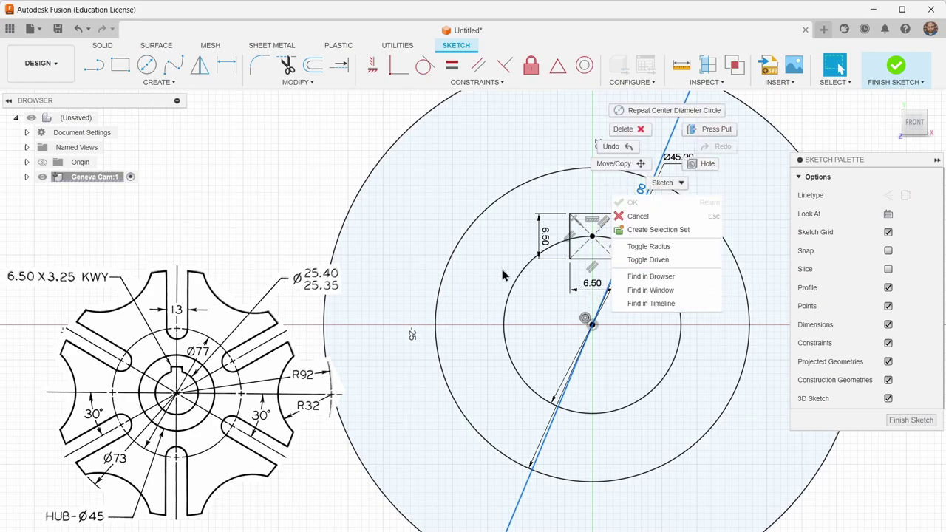
{"action": "left_click", "coordinate": [344, 182]}
{"action": "scroll", "coordinate": [499, 287], "scroll_direction": "down", "scroll_amount": 5}
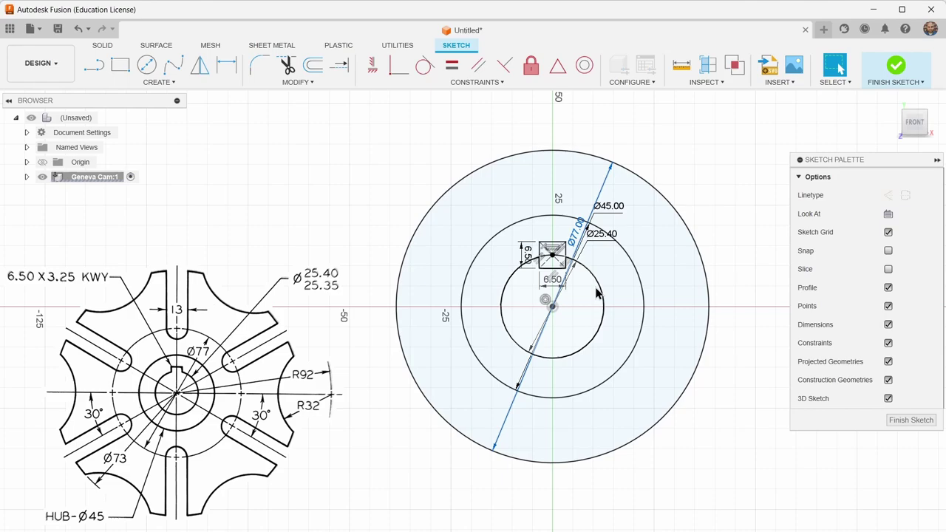
{"action": "scroll", "coordinate": [603, 300], "scroll_direction": "down", "scroll_amount": 2}
{"action": "scroll", "coordinate": [603, 300], "scroll_direction": "down", "scroll_amount": 1}
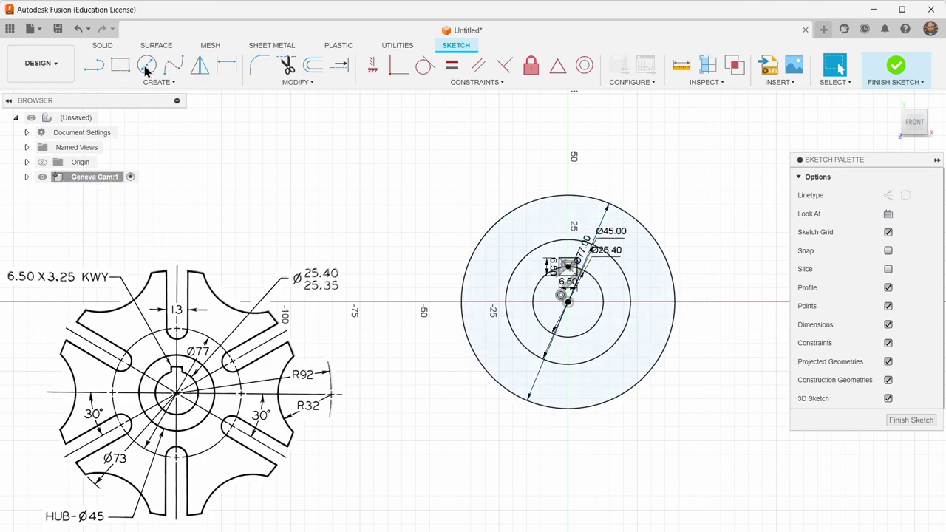
Add a Ø184 outer circle centred at the sketch origin
{"action": "left_click", "coordinate": [146, 65]}
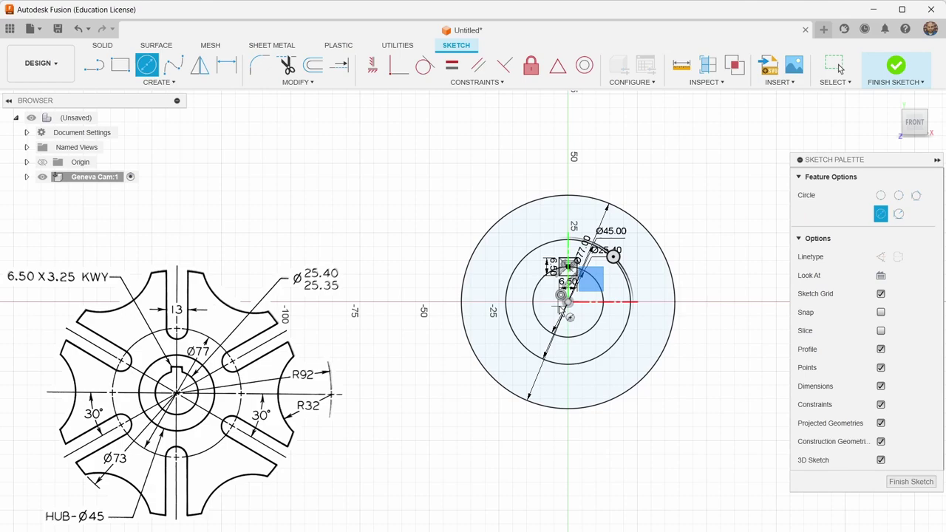
{"action": "left_click", "coordinate": [567, 301]}
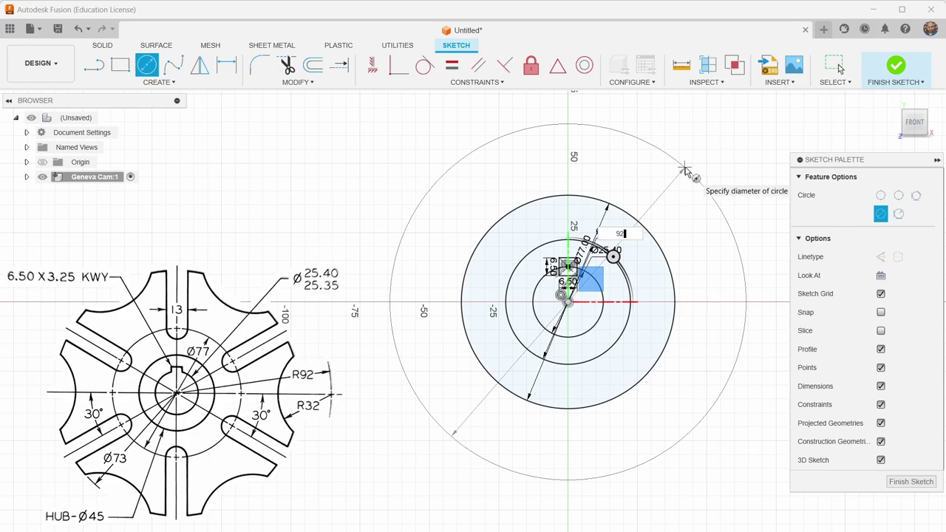
{"action": "type", "text": "92"}
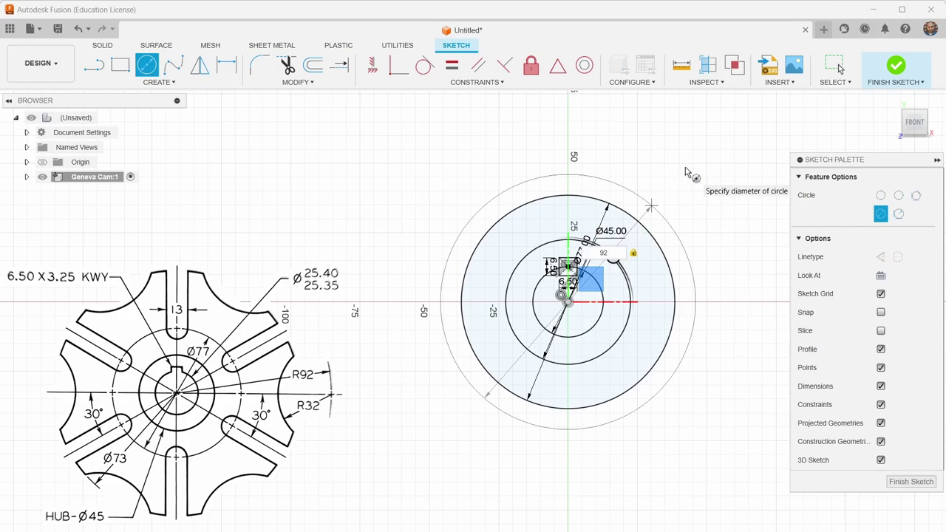
{"action": "type", "text": "184"}
{"action": "key", "text": "Return"}
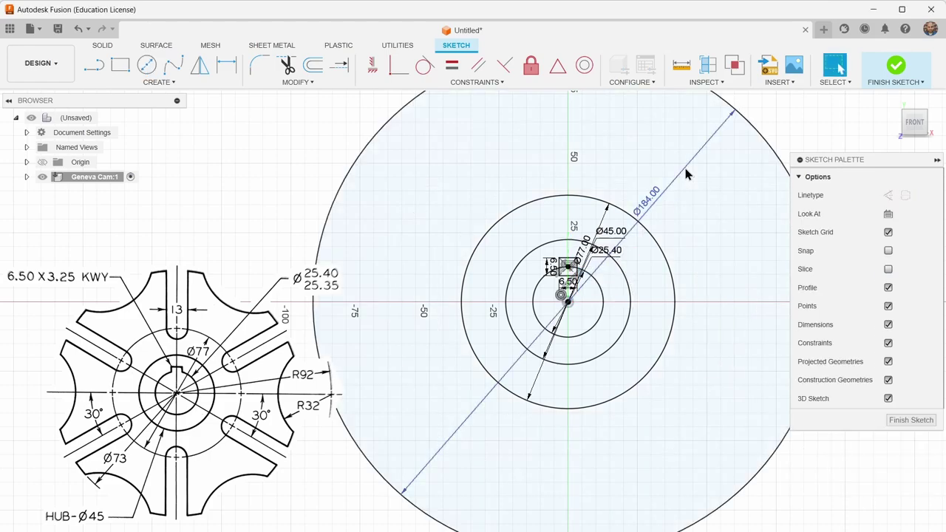
Move the Ø184, Ø77 and Ø45 dimensions clear and make the Ø77 circle construction geometry
{"action": "left_click_drag", "start_coordinate": [649, 194], "coordinate": [791, 109]}
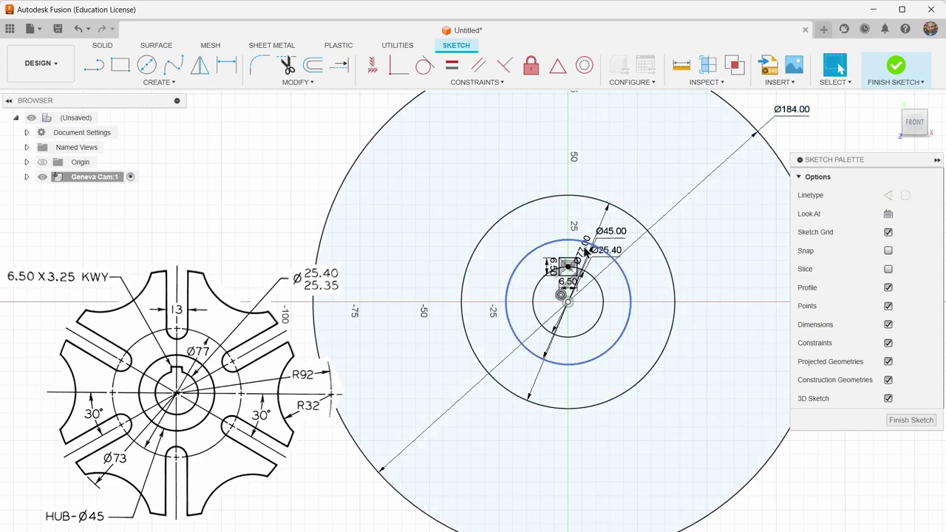
{"action": "mouse_move", "coordinate": [584, 246]}
{"action": "left_mouse_down"}
{"action": "mouse_move", "coordinate": [632, 183]}
{"action": "mouse_move", "coordinate": [606, 183]}
{"action": "left_mouse_up"}
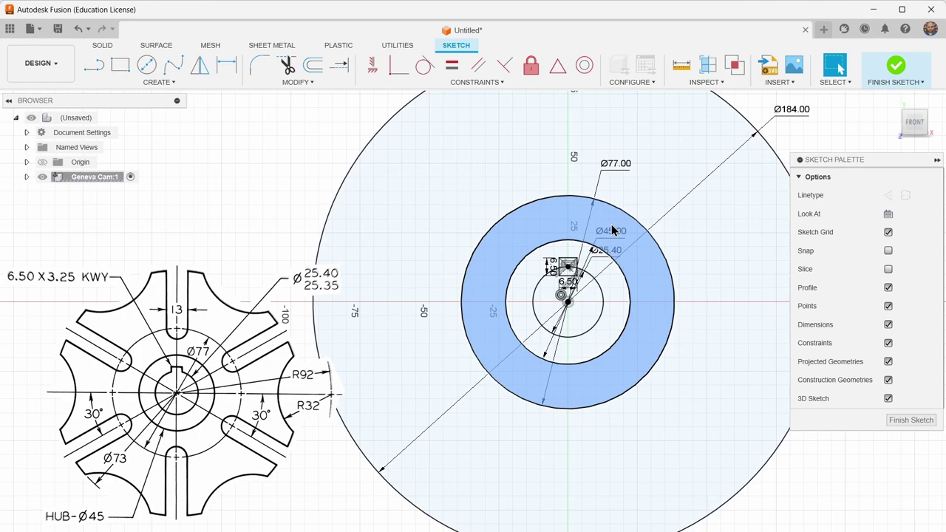
{"action": "left_click_drag", "start_coordinate": [612, 228], "coordinate": [600, 234]}
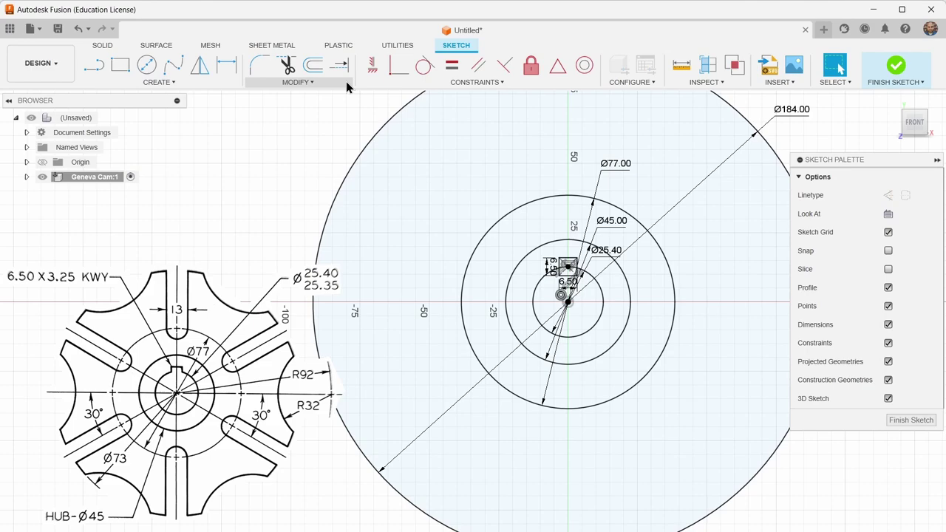
{"action": "left_click", "coordinate": [553, 200]}
{"action": "key", "text": "x"}
{"action": "key", "text": "Escape"}
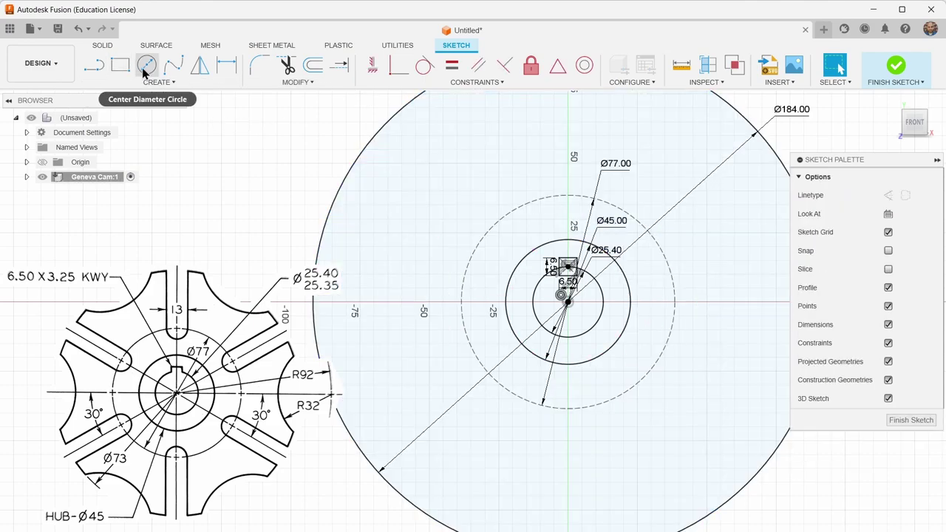
Draw a Ø146 circle at the origin, entering the diameter as 73*2
{"action": "left_click", "coordinate": [146, 68]}
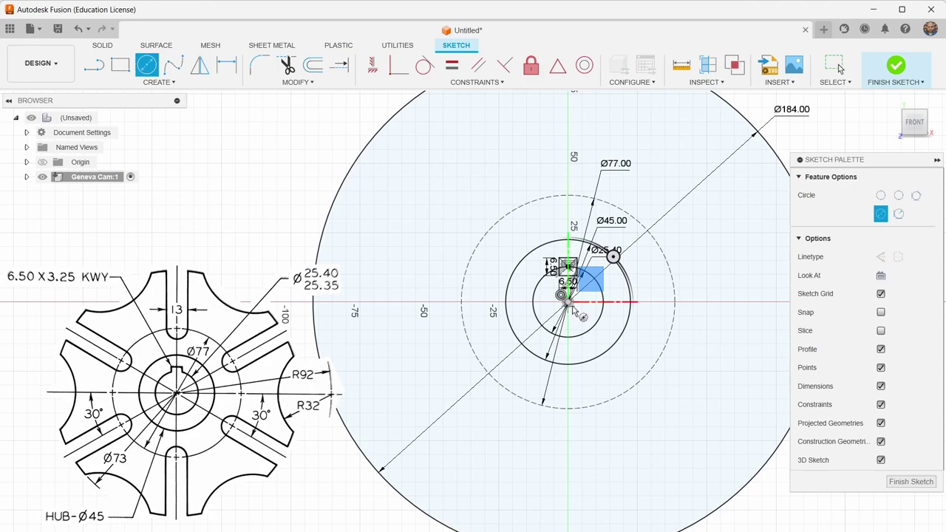
{"action": "left_click", "coordinate": [567, 301]}
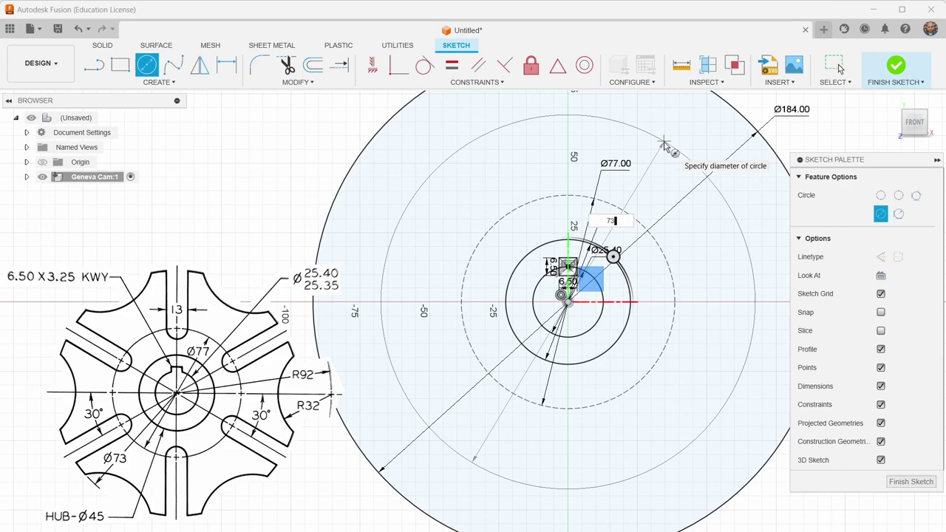
{"action": "type", "text": "73"}
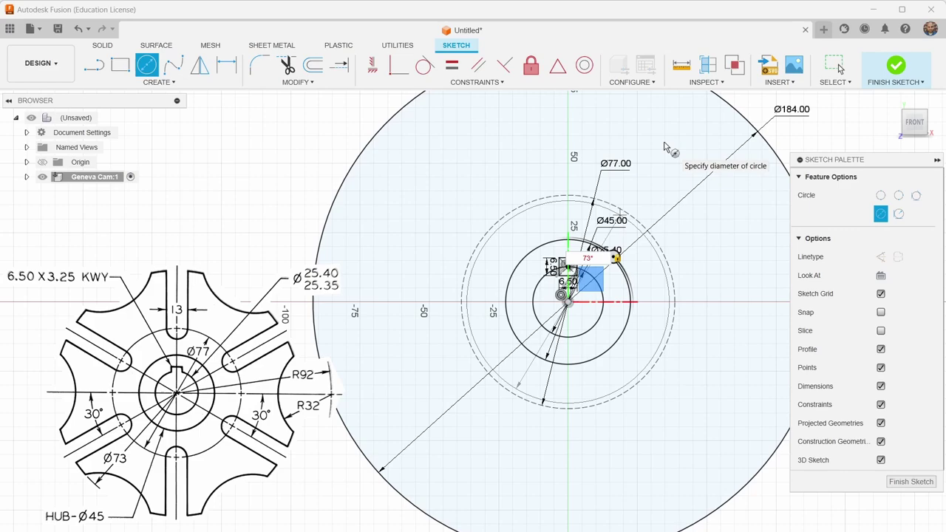
{"action": "type", "text": "*2"}
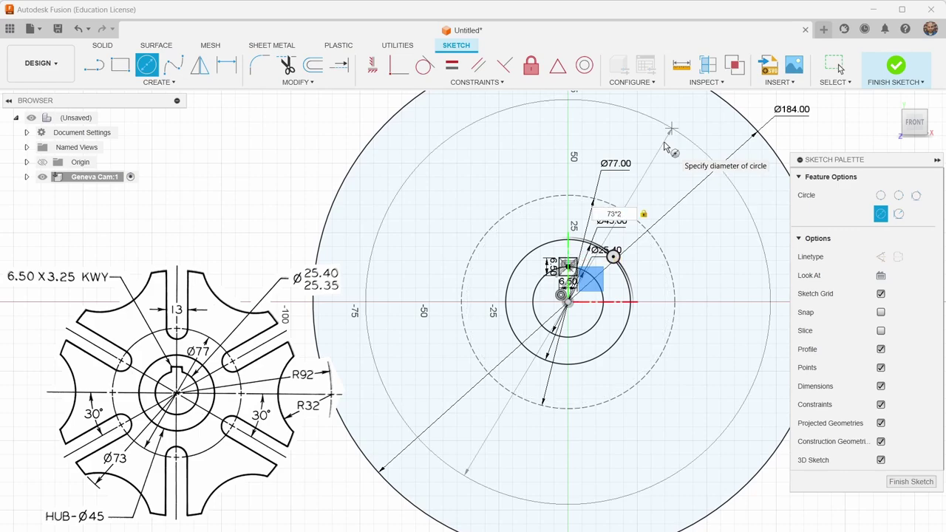
{"action": "key", "text": "Return"}
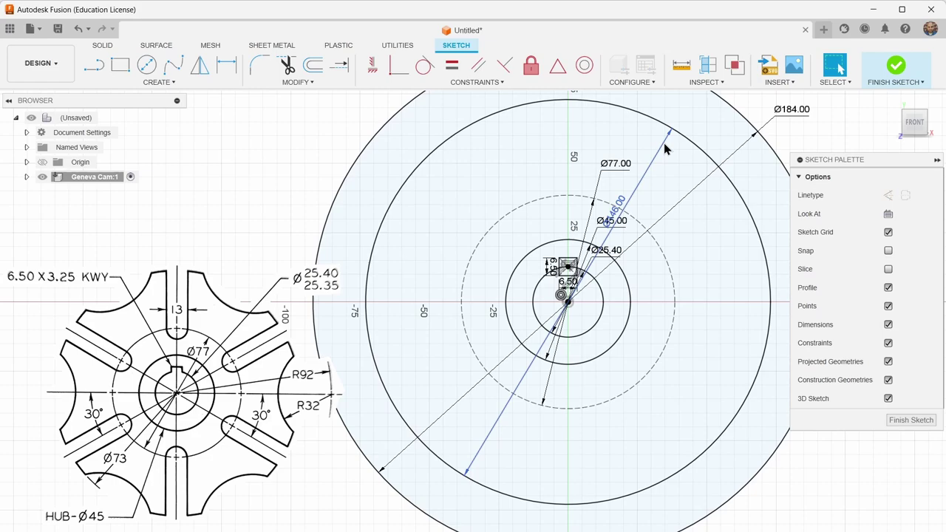
Convert the Ø184 outer circle to construction geometry
{"action": "scroll", "coordinate": [421, 277], "scroll_direction": "down", "scroll_amount": 2}
{"action": "scroll", "coordinate": [434, 278], "scroll_direction": "down", "scroll_amount": 1}
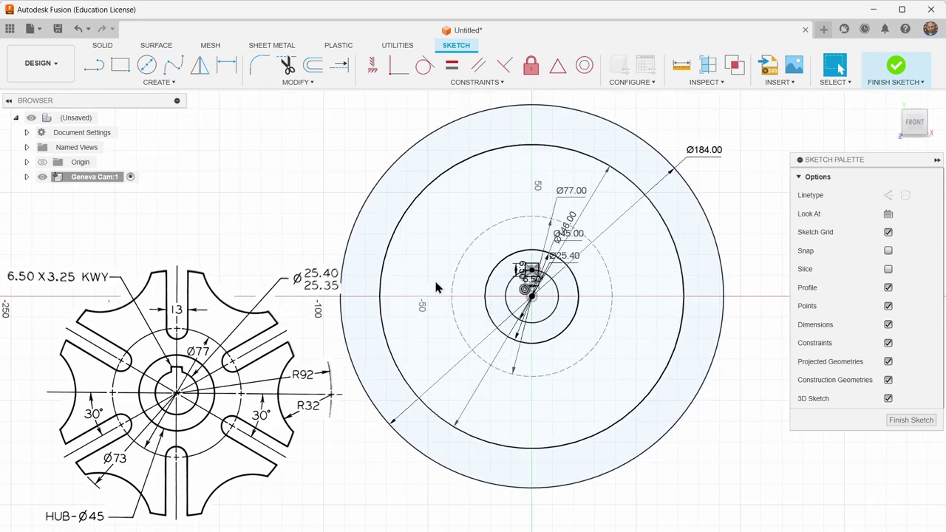
{"action": "scroll", "coordinate": [435, 287], "scroll_direction": "down", "scroll_amount": 1}
{"action": "scroll", "coordinate": [464, 296], "scroll_direction": "down", "scroll_amount": 1}
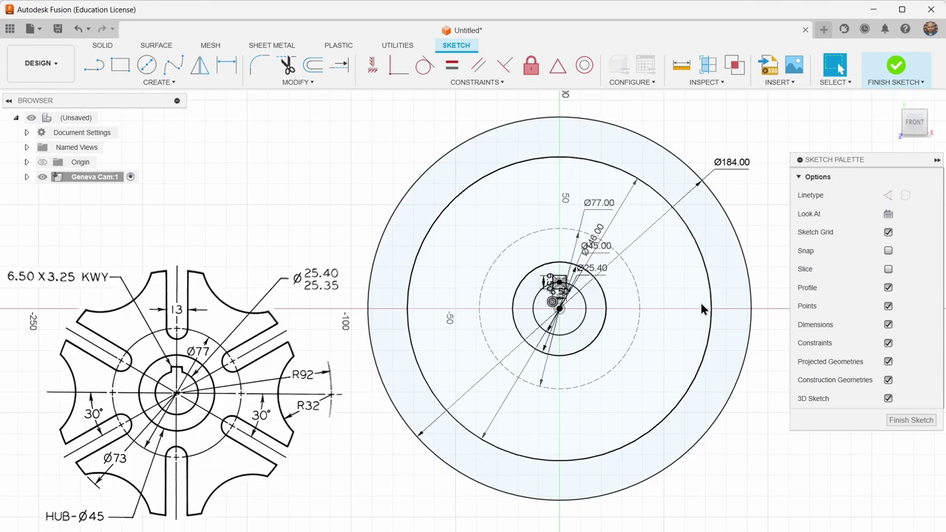
{"action": "left_click", "coordinate": [751, 287]}
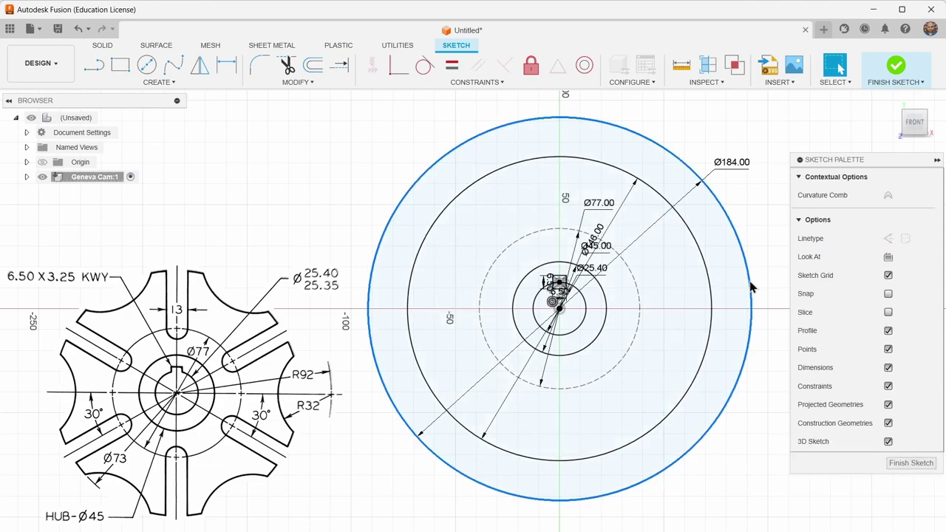
{"action": "key", "text": "x"}
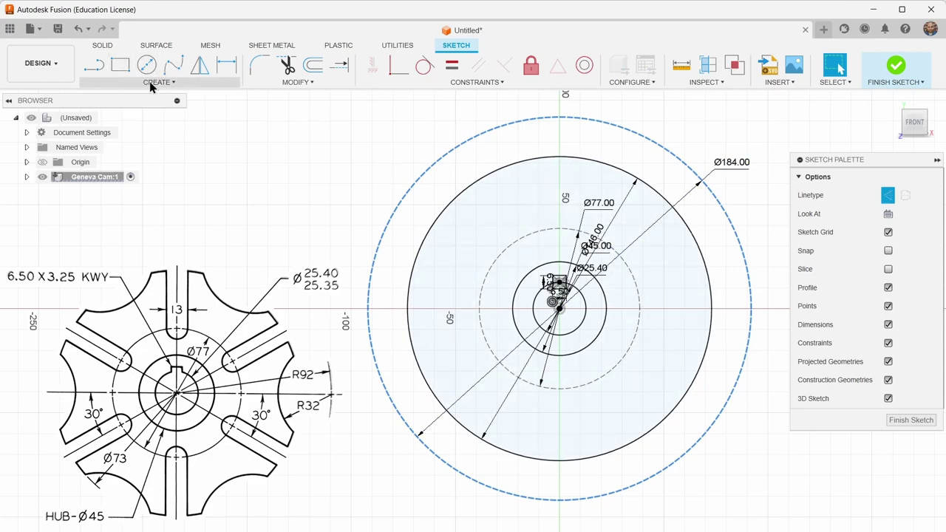
Draw a horizontal construction line from the centre to the Ø184 circle
{"action": "left_click", "coordinate": [94, 65]}
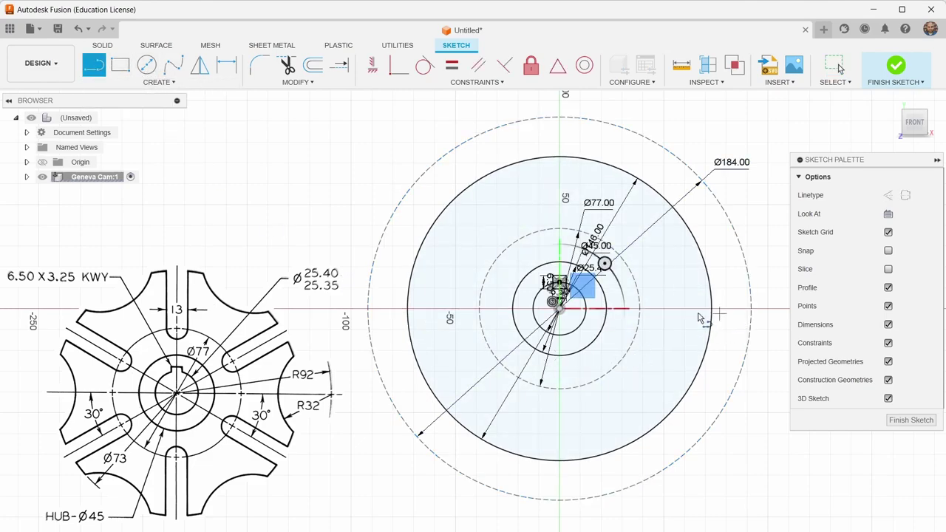
{"action": "left_click", "coordinate": [559, 308]}
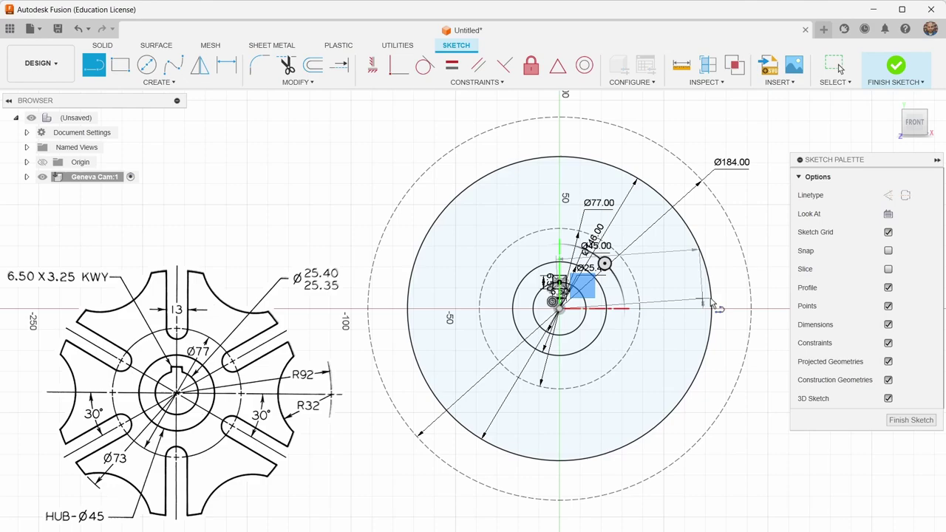
{"action": "left_click", "coordinate": [751, 309]}
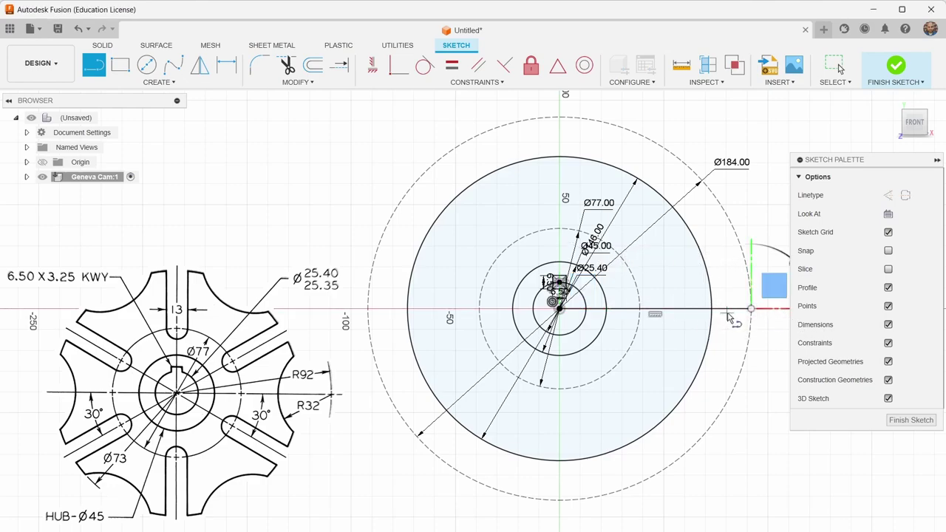
{"action": "key", "text": "Escape"}
{"action": "left_click", "coordinate": [728, 311]}
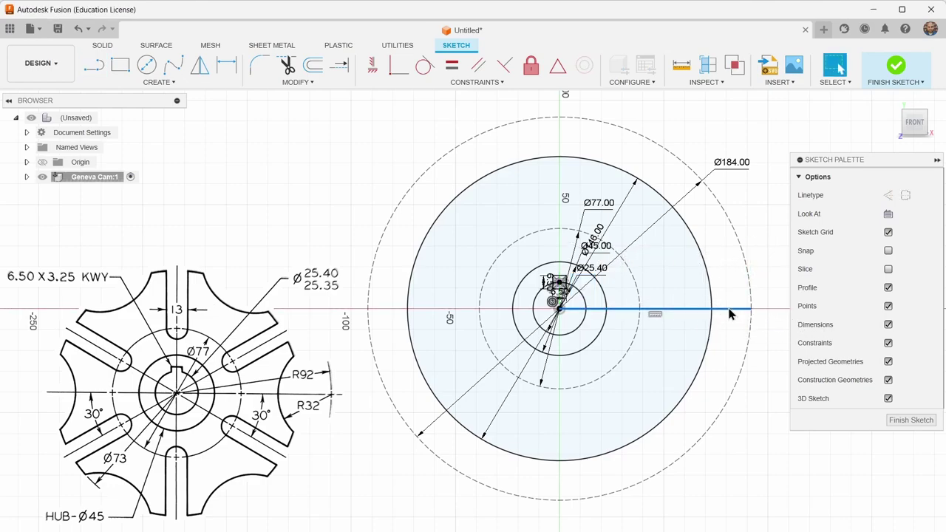
{"action": "key", "text": "x"}
{"action": "left_click", "coordinate": [156, 82]}
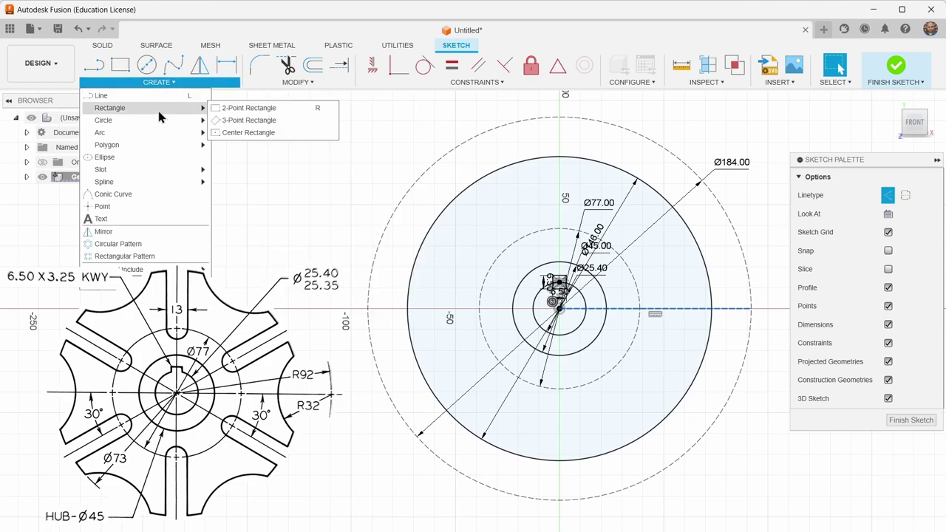
{"action": "mouse_move", "coordinate": [100, 133]}
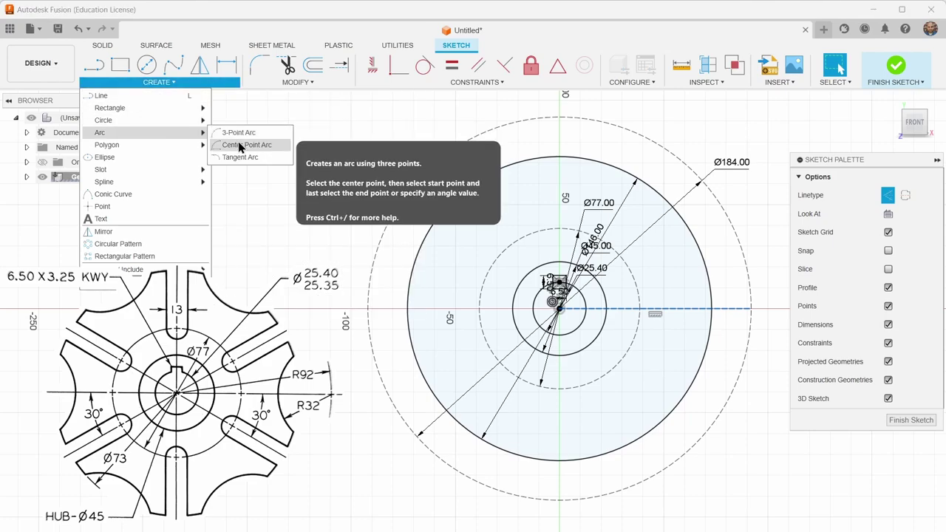
Draw a center-point arc on the disc's right edge and dimension its radius to 32 mm
{"action": "left_click", "coordinate": [240, 146]}
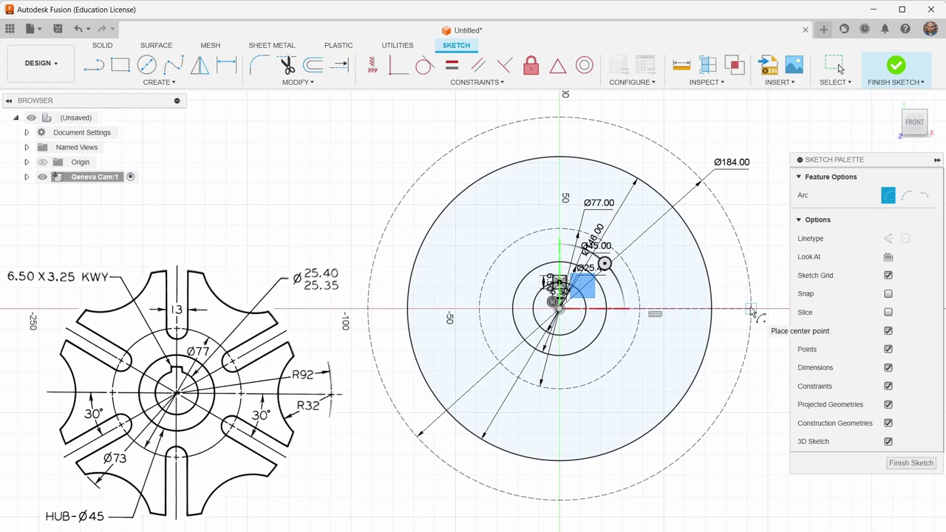
{"action": "left_click", "coordinate": [750, 308]}
{"action": "left_click", "coordinate": [702, 255]}
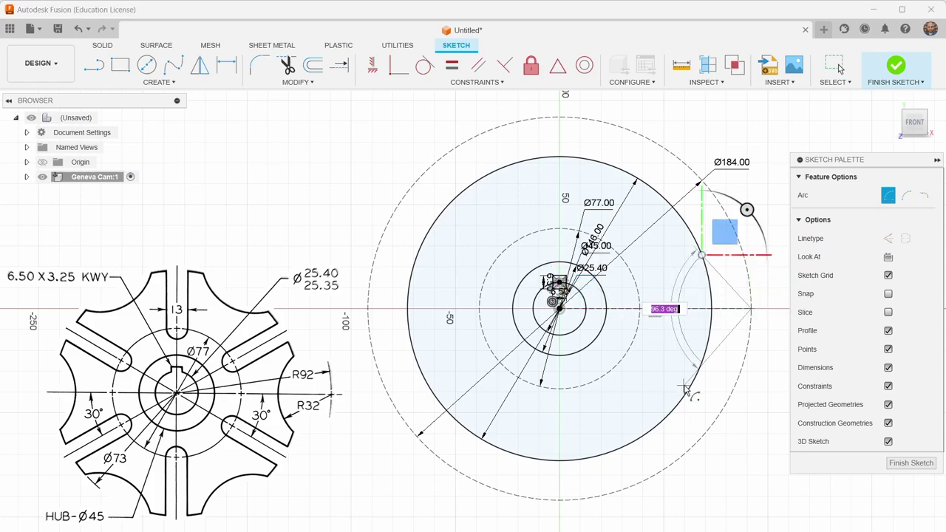
{"action": "left_click", "coordinate": [701, 364]}
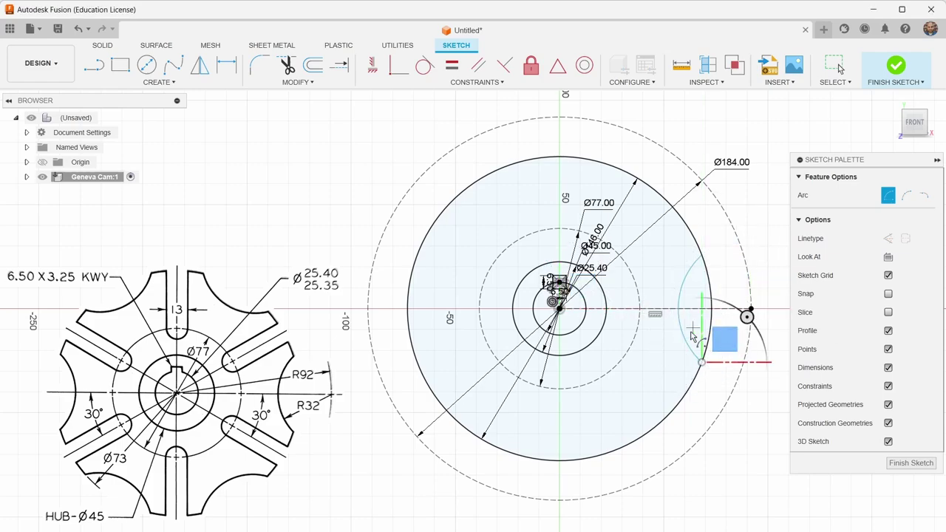
{"action": "key", "text": "Escape"}
{"action": "key", "text": "d"}
{"action": "left_click", "coordinate": [685, 342]}
{"action": "left_click", "coordinate": [686, 360]}
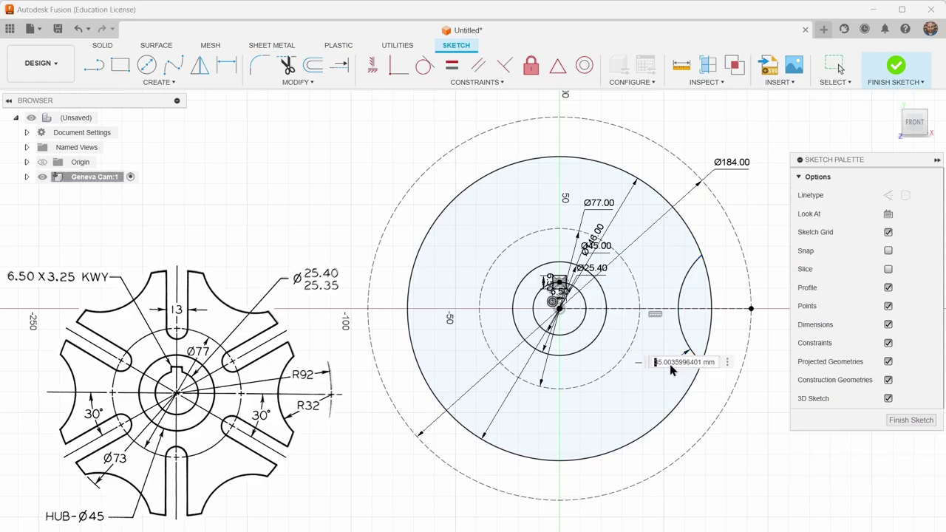
{"action": "type", "text": "32"}
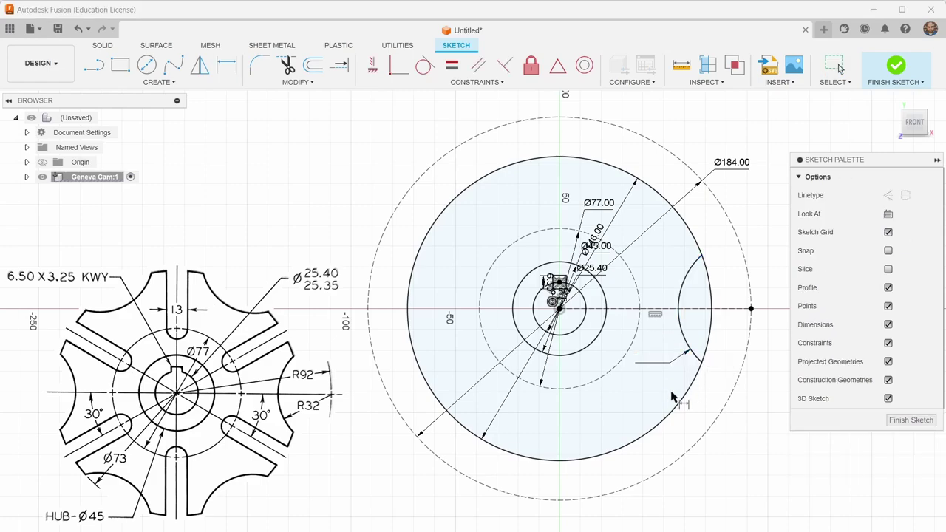
{"action": "key", "text": "Return"}
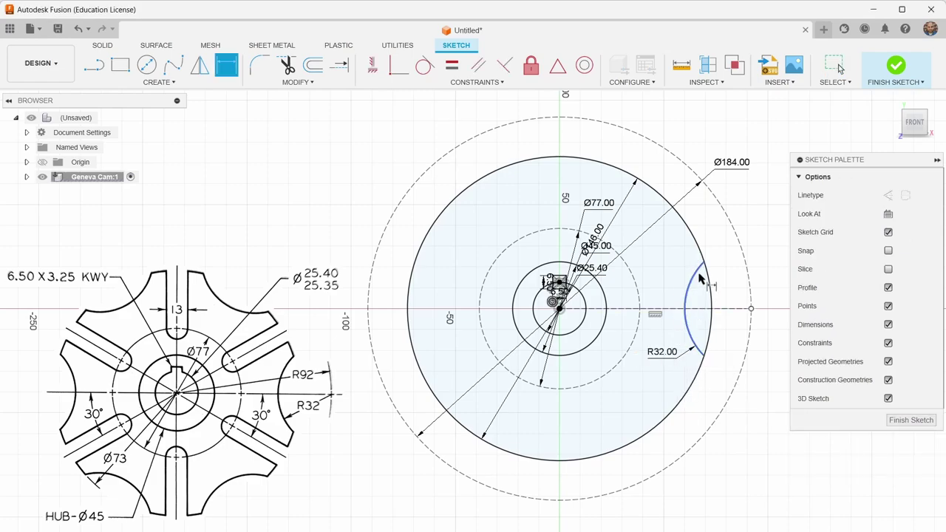
{"action": "left_click", "coordinate": [707, 285]}
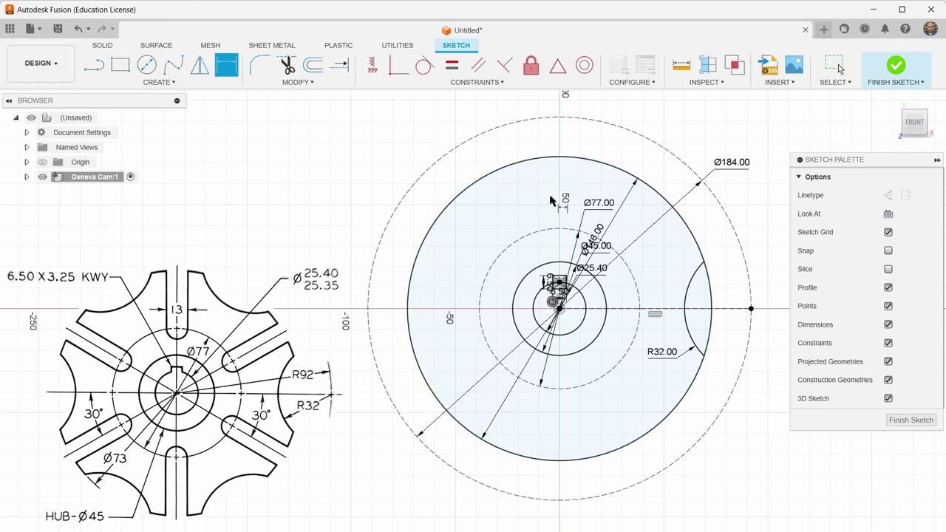
Draw a vertical construction line from the centre to the top of the outer circle
{"action": "left_click", "coordinate": [102, 66]}
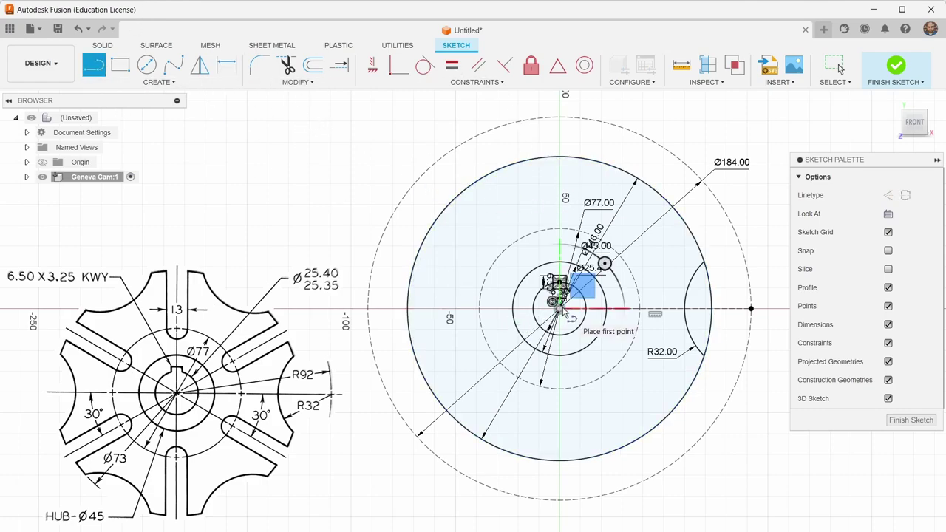
{"action": "left_click", "coordinate": [559, 308]}
{"action": "left_click", "coordinate": [559, 157]}
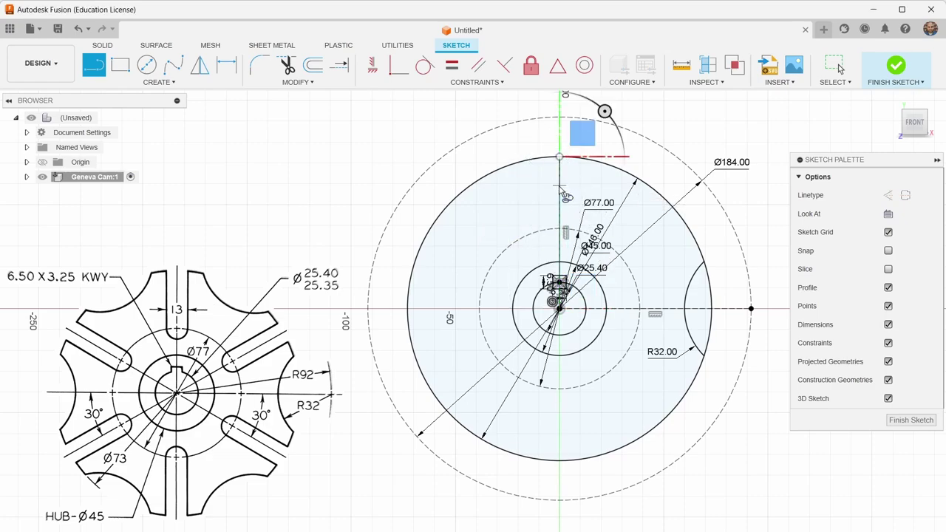
{"action": "left_click", "coordinate": [838, 64]}
{"action": "left_click", "coordinate": [563, 197]}
{"action": "key", "text": "x"}
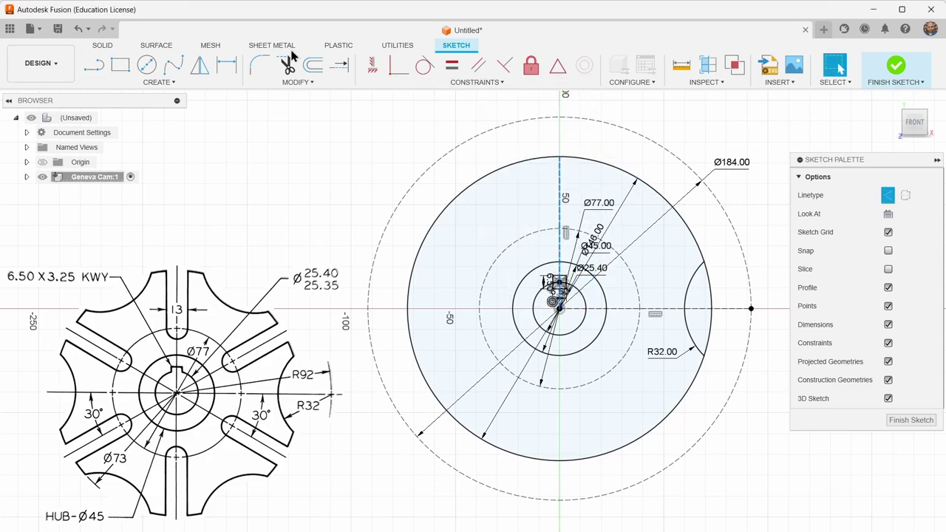
Add a 13 mm wide center-to-center slot running down from the disc's top edge
{"action": "left_click", "coordinate": [169, 82]}
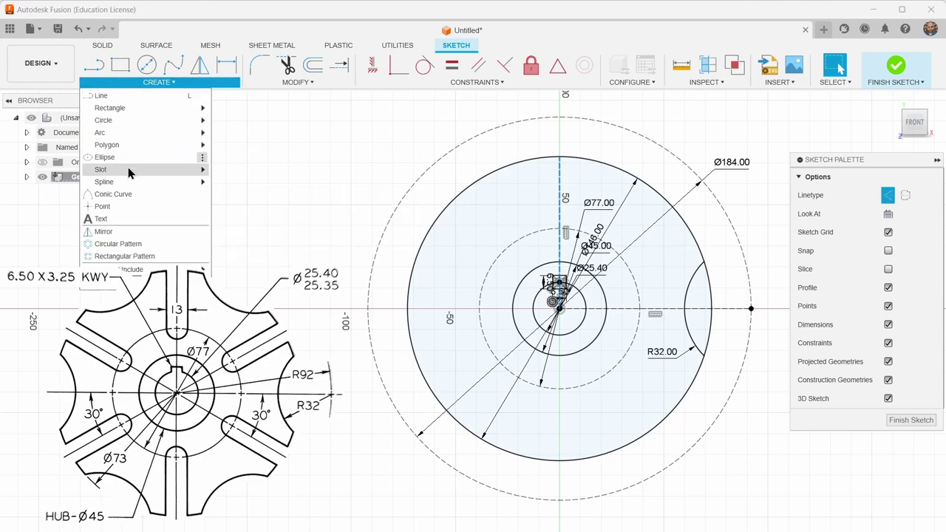
{"action": "mouse_move", "coordinate": [144, 169]}
{"action": "left_click", "coordinate": [296, 169]}
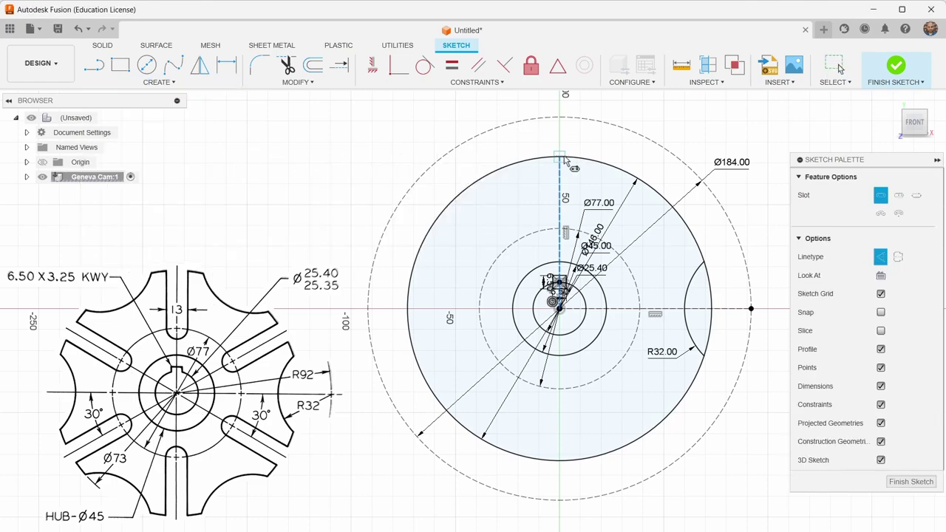
{"action": "left_click", "coordinate": [560, 157]}
{"action": "left_click", "coordinate": [560, 215]}
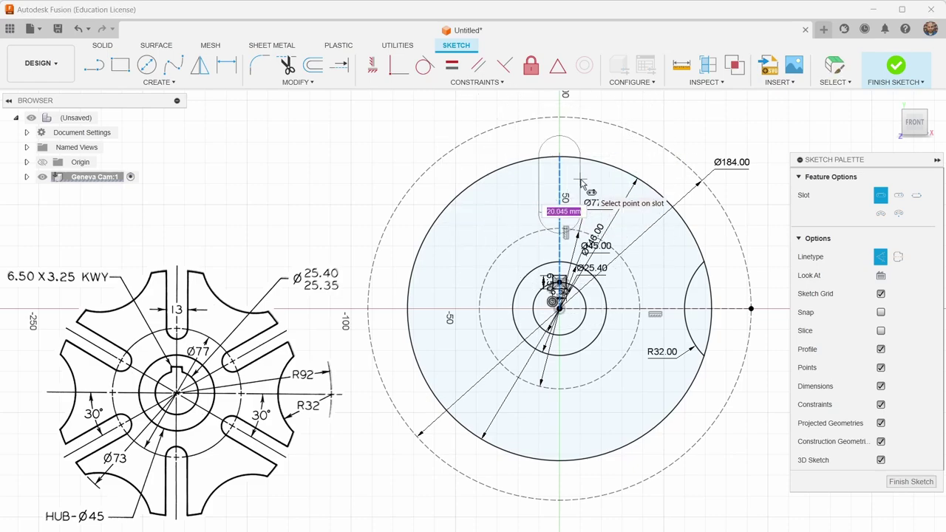
{"action": "type", "text": "13"}
{"action": "key", "text": "Return"}
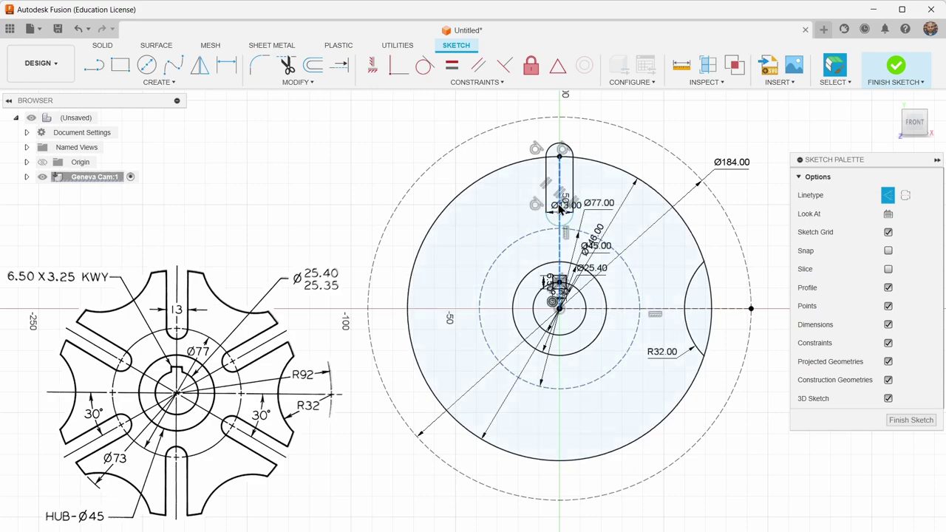
{"action": "key", "text": "Escape"}
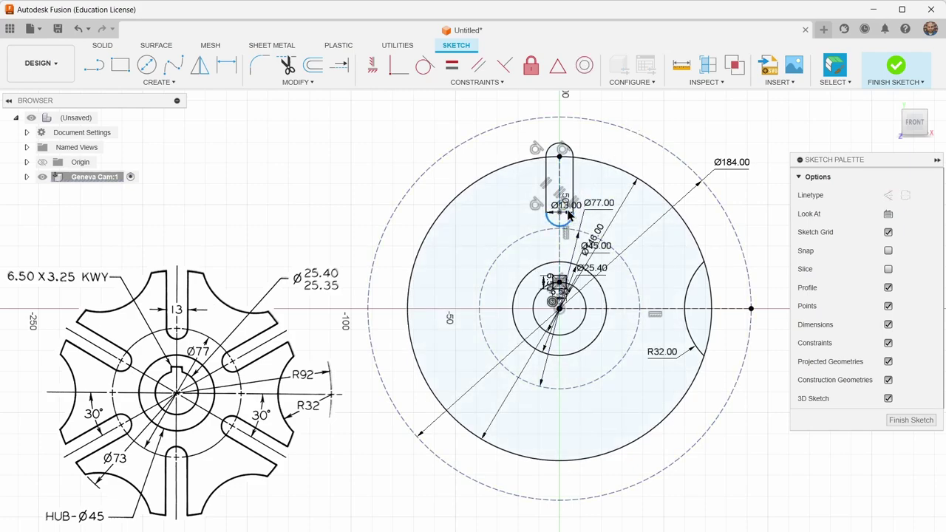
Check the slot arcs and disc profile by selecting them, then choose the Horizontal/Vertical constraint
{"action": "left_click", "coordinate": [569, 214]}
{"action": "left_click", "coordinate": [561, 221]}
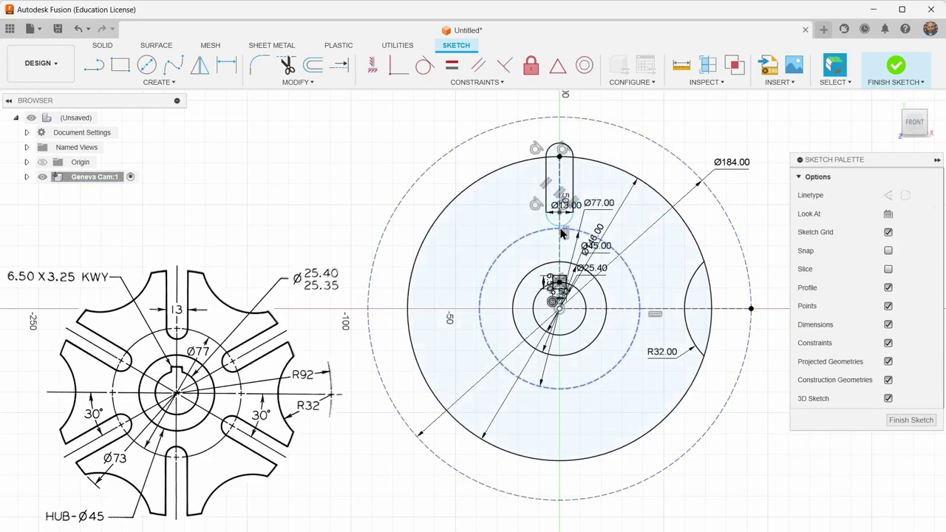
{"action": "left_click", "coordinate": [566, 222]}
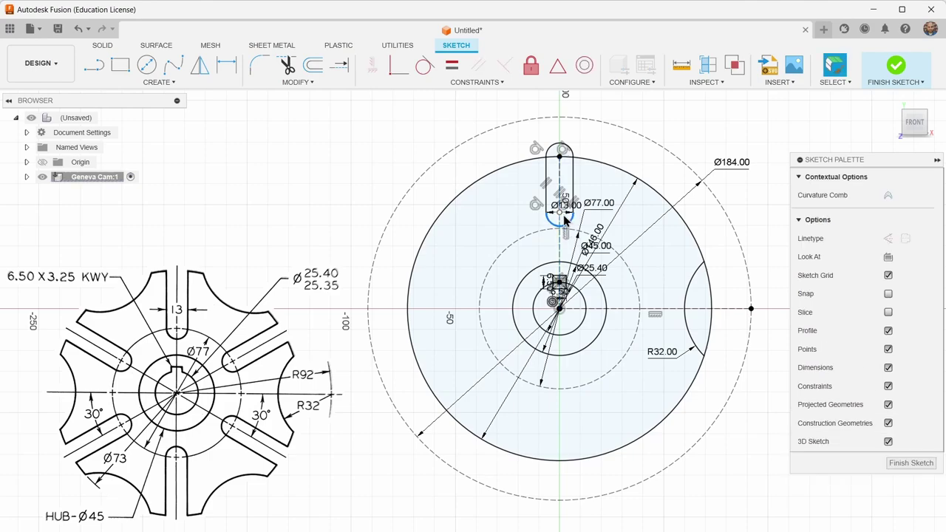
{"action": "left_click", "coordinate": [560, 213]}
{"action": "scroll", "coordinate": [577, 215], "scroll_direction": "up", "scroll_amount": 3}
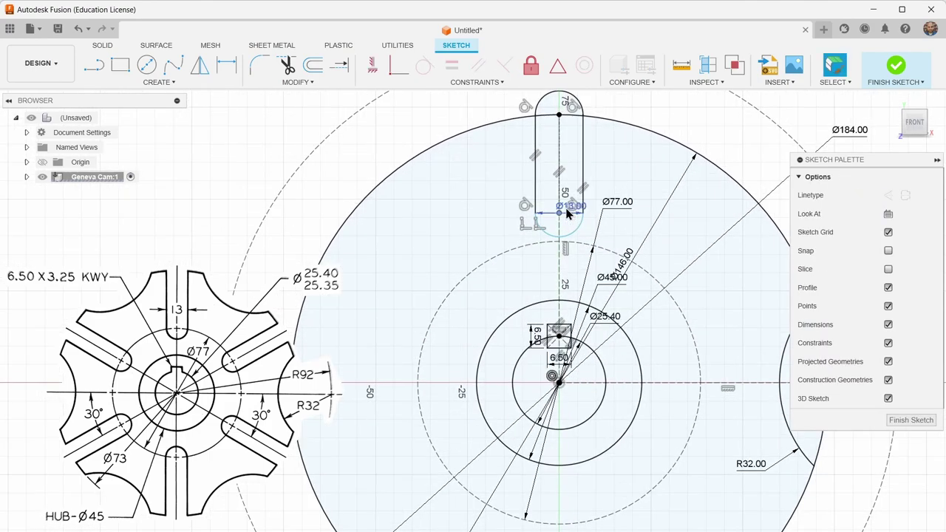
{"action": "scroll", "coordinate": [578, 236], "scroll_direction": "up", "scroll_amount": 3}
{"action": "left_click", "coordinate": [578, 254]}
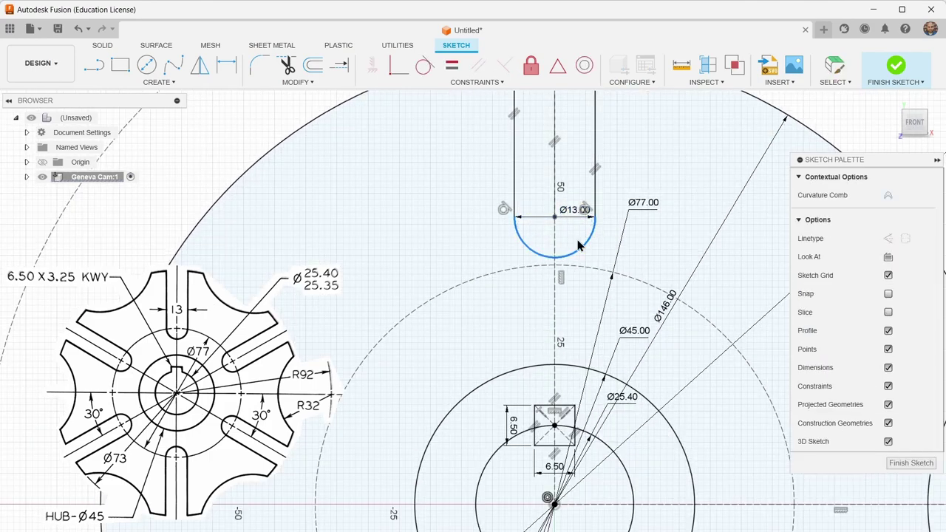
{"action": "left_click", "coordinate": [614, 182]}
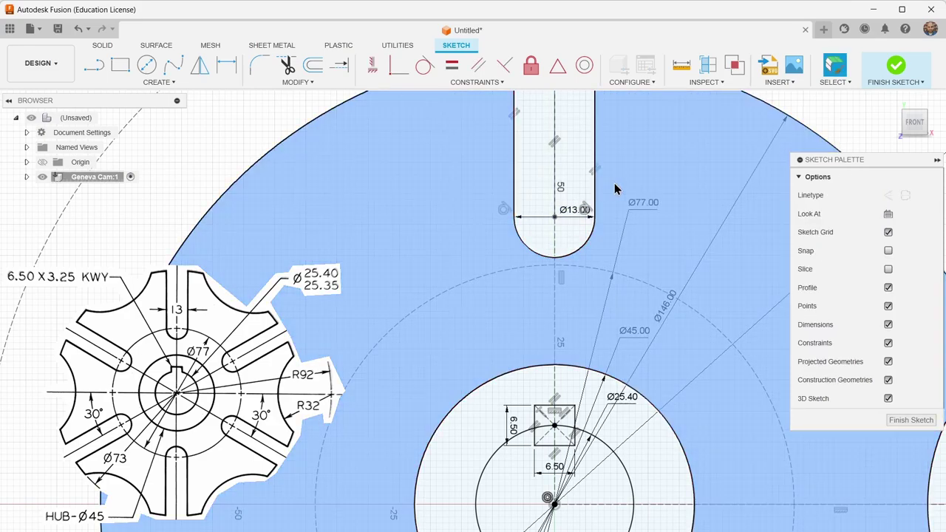
{"action": "scroll", "coordinate": [617, 193], "scroll_direction": "down", "scroll_amount": 3}
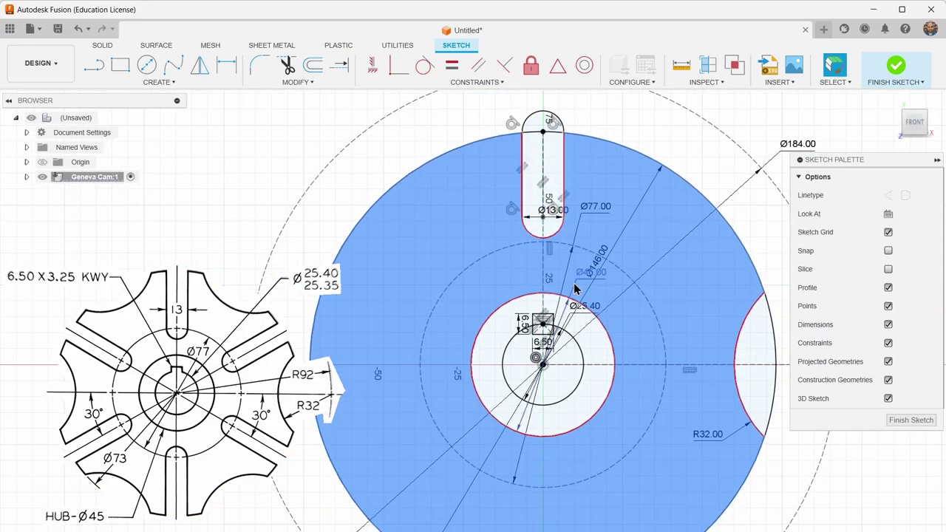
{"action": "left_click", "coordinate": [570, 250]}
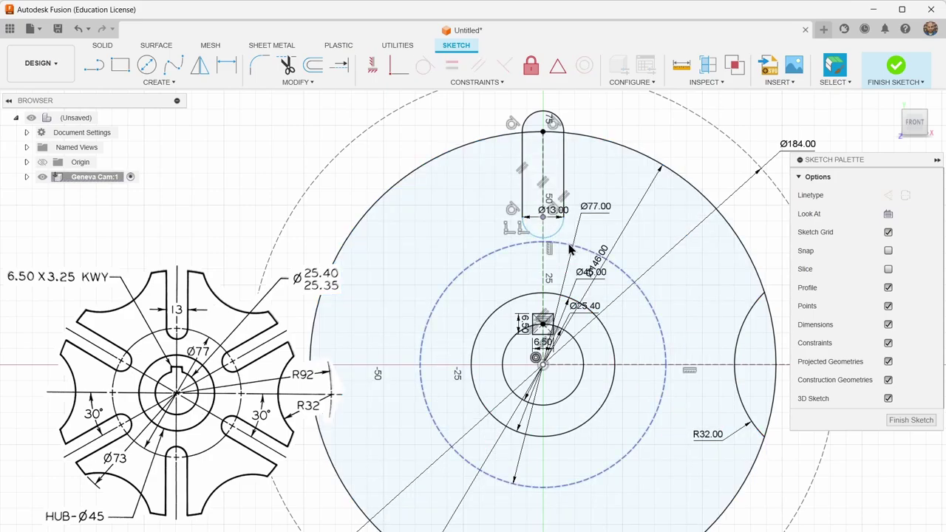
{"action": "left_click", "coordinate": [568, 250]}
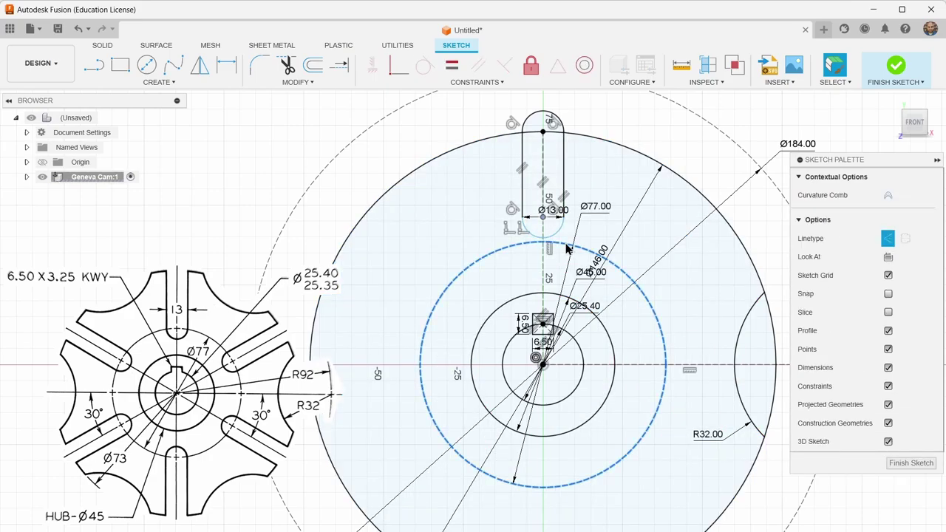
{"action": "left_click", "coordinate": [391, 68]}
{"action": "scroll", "coordinate": [515, 225], "scroll_direction": "up", "scroll_amount": 2}
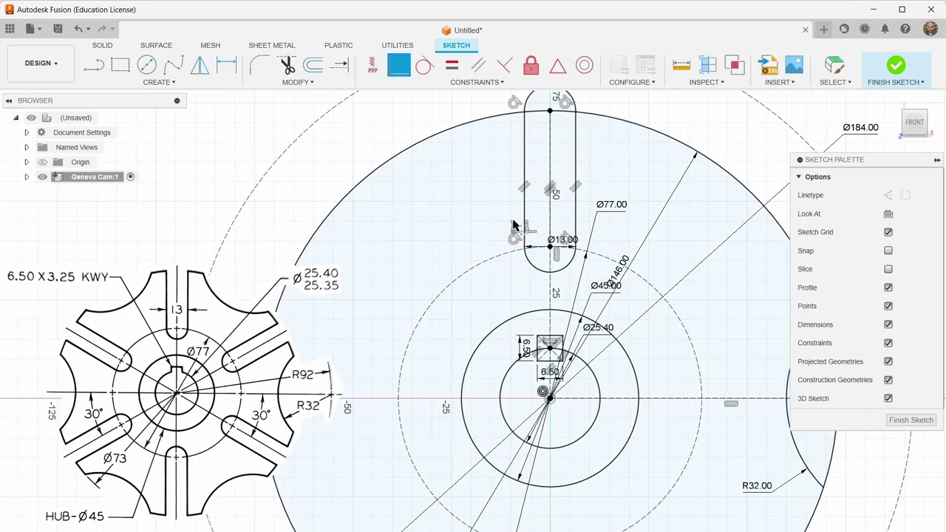
{"action": "scroll", "coordinate": [516, 226], "scroll_direction": "down", "scroll_amount": 3}
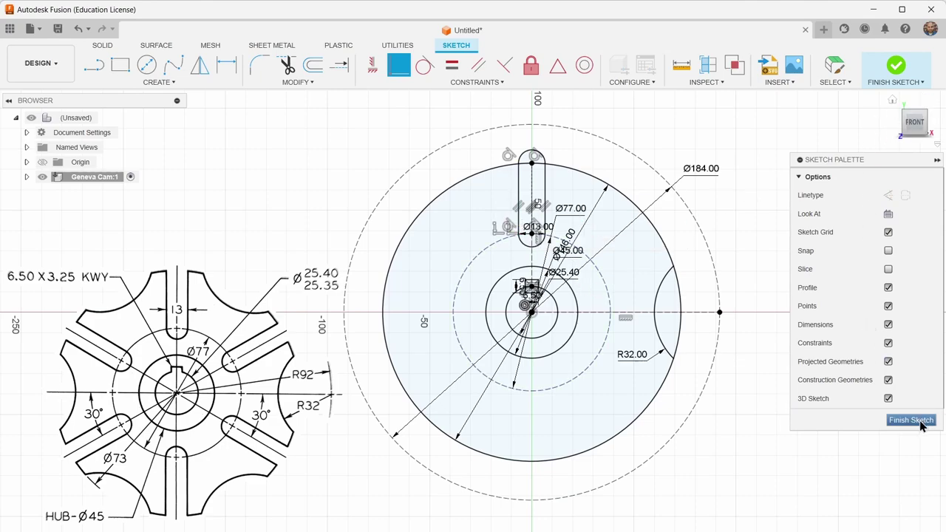
Finish the sketch and extrude the two disc profiles 10 mm into a solid wheel
{"action": "left_click", "coordinate": [912, 421]}
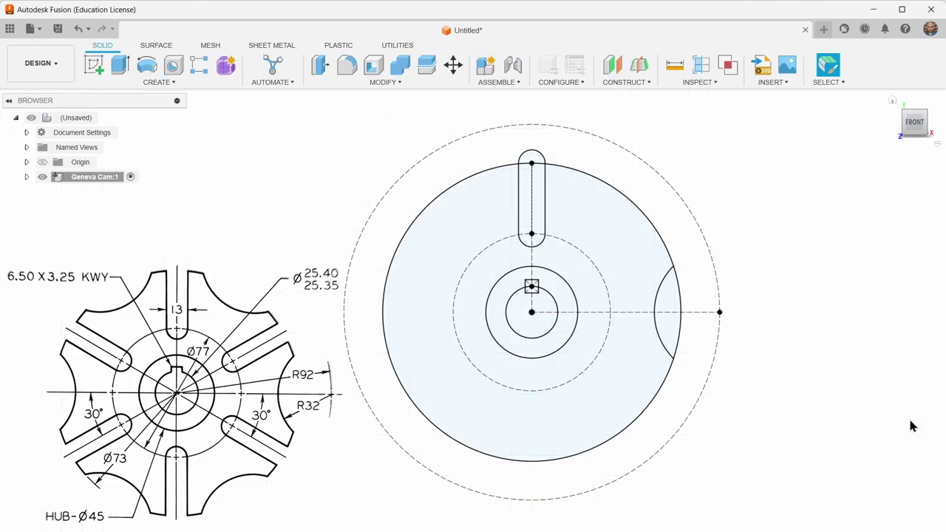
{"action": "left_click", "coordinate": [894, 100]}
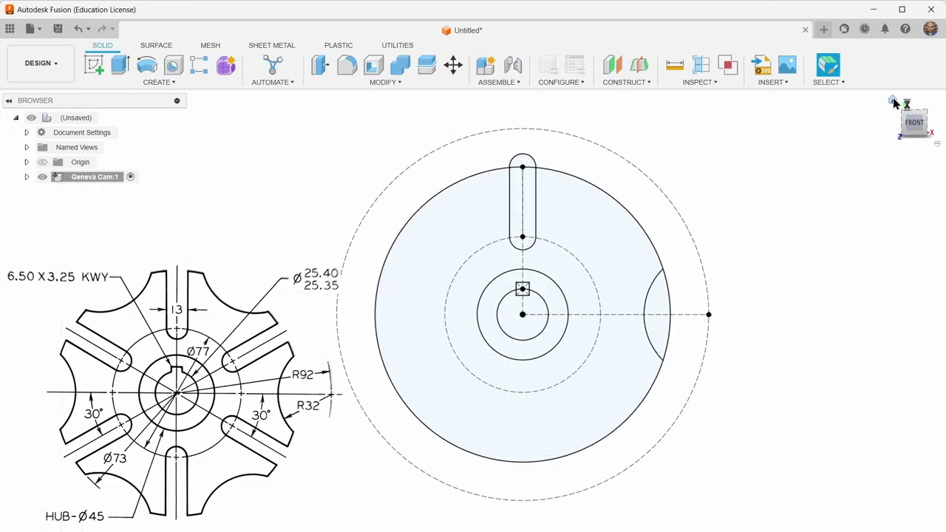
{"action": "left_click", "coordinate": [429, 246]}
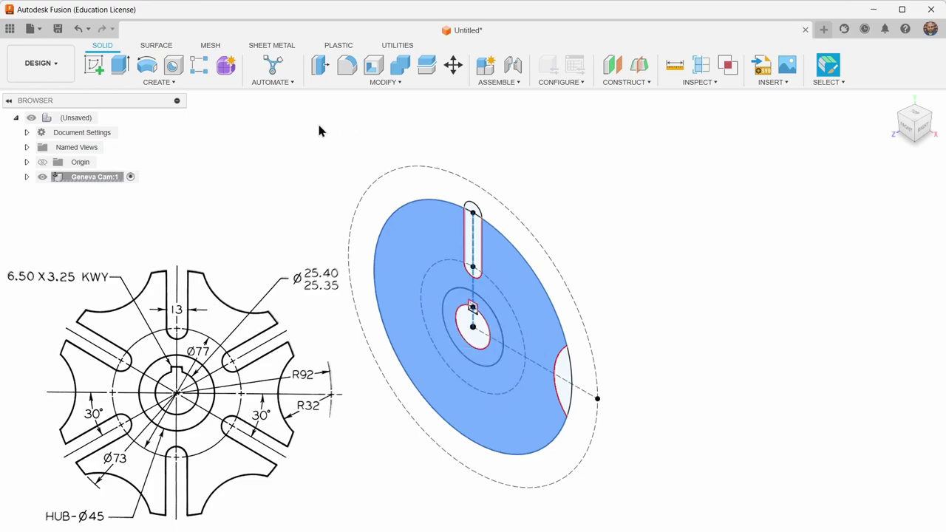
{"action": "left_click", "coordinate": [121, 68]}
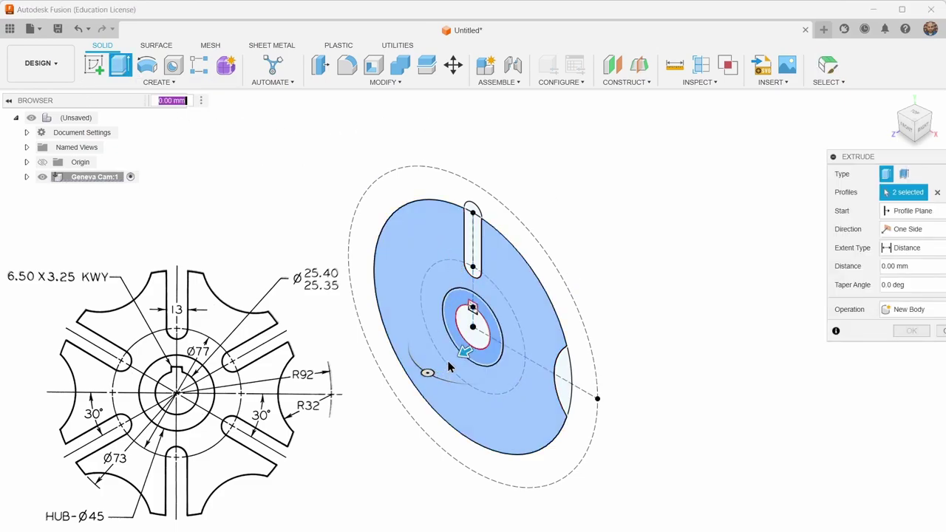
{"action": "type", "text": "10"}
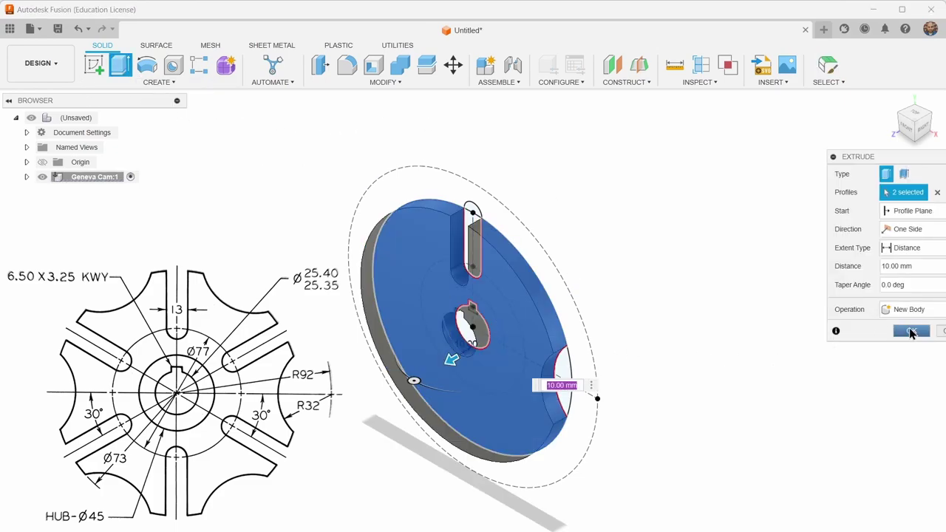
{"action": "left_click", "coordinate": [913, 331]}
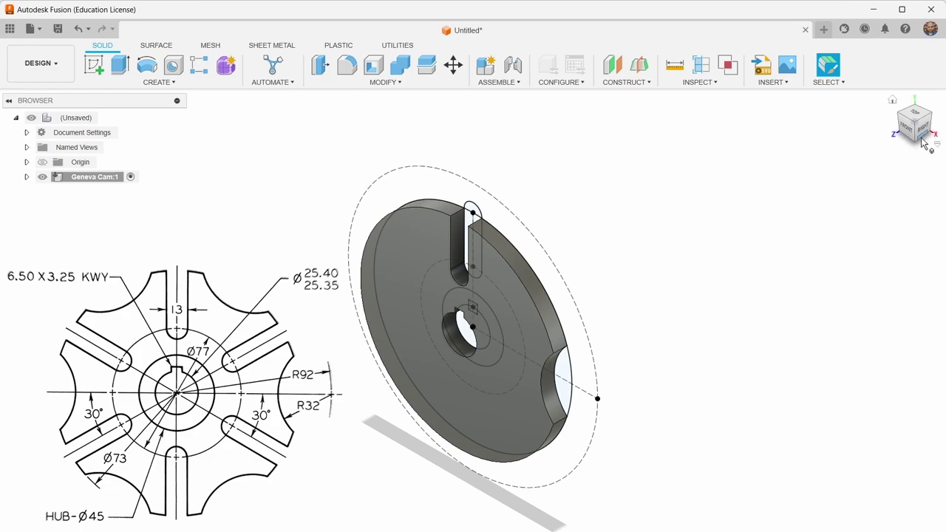
{"action": "middle_click_drag", "start_coordinate": [519, 340], "coordinate": [677, 347]}
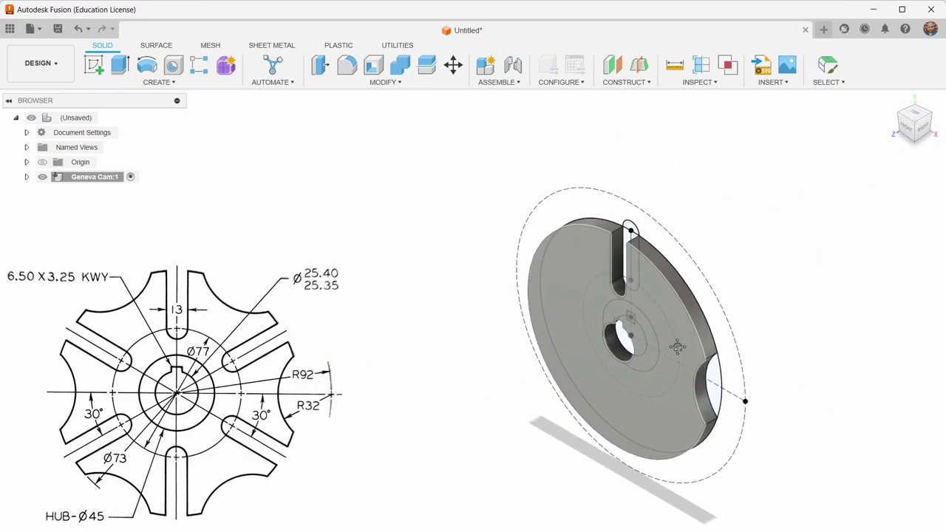
Circular-pattern the slot faces and R32 cutout six times around the wheel's centre axis
{"action": "left_click", "coordinate": [155, 83]}
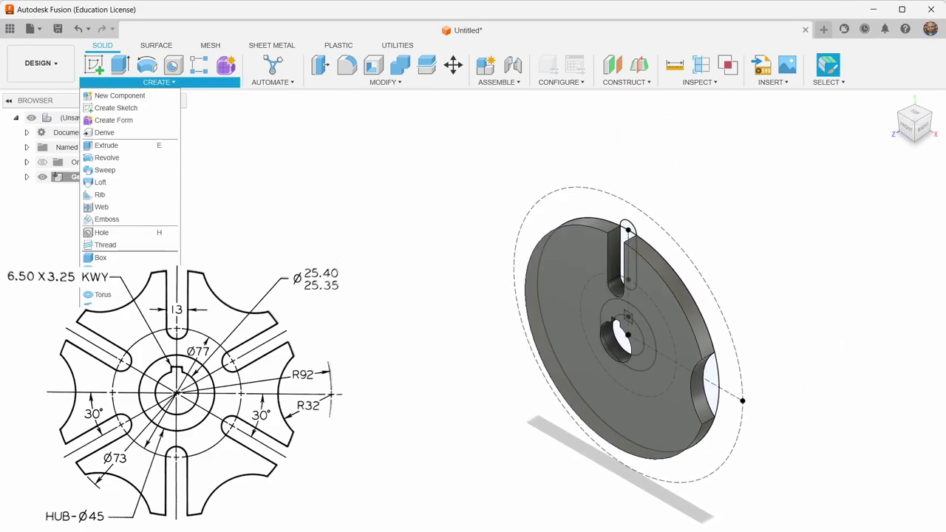
{"action": "left_click", "coordinate": [221, 307]}
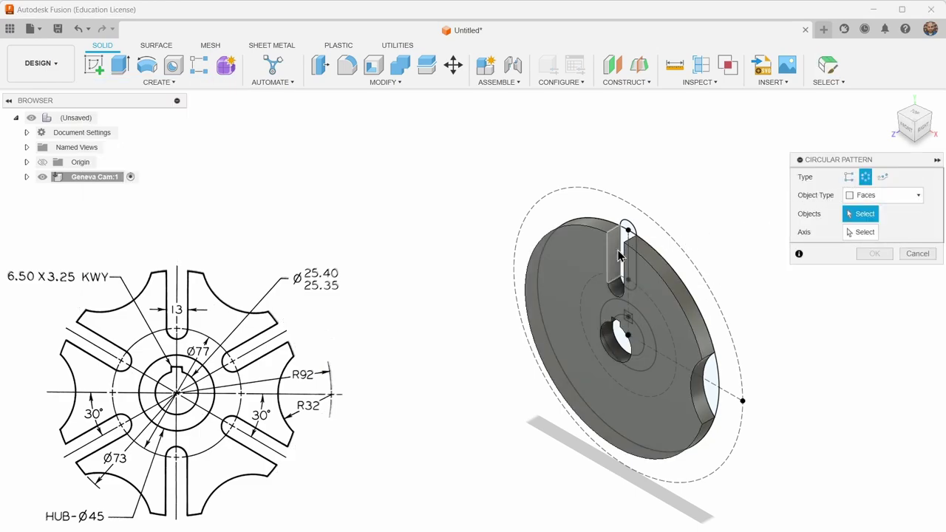
{"action": "left_click", "coordinate": [620, 259]}
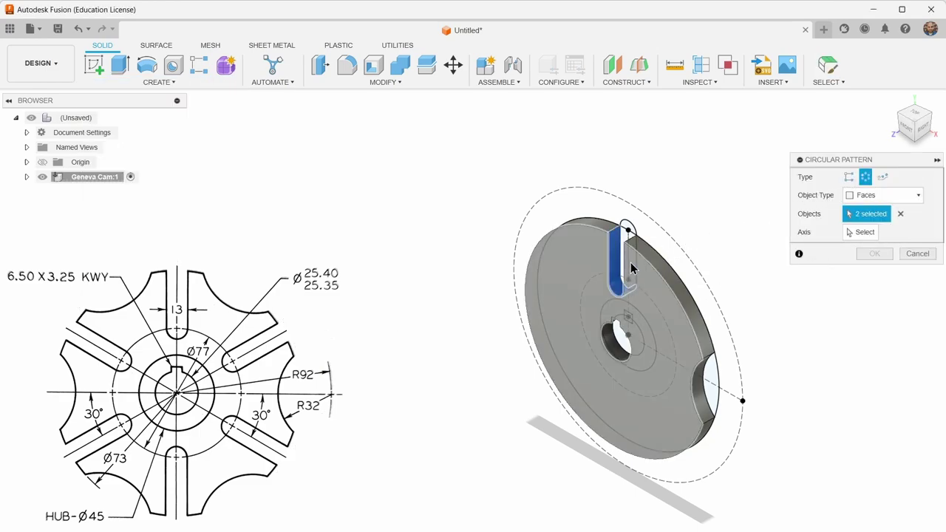
{"action": "left_click_drag", "start_coordinate": [630, 261], "coordinate": [641, 295]}
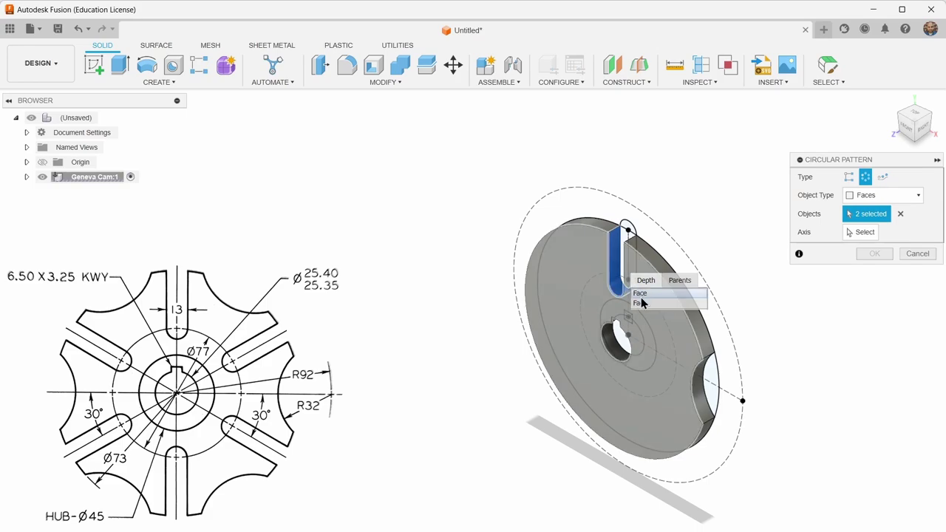
{"action": "left_click", "coordinate": [640, 293]}
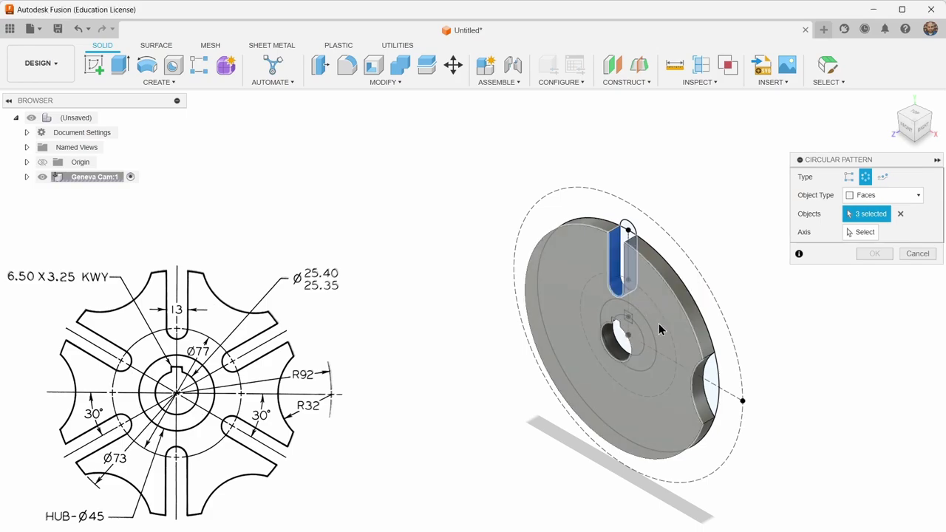
{"action": "left_click", "coordinate": [700, 388]}
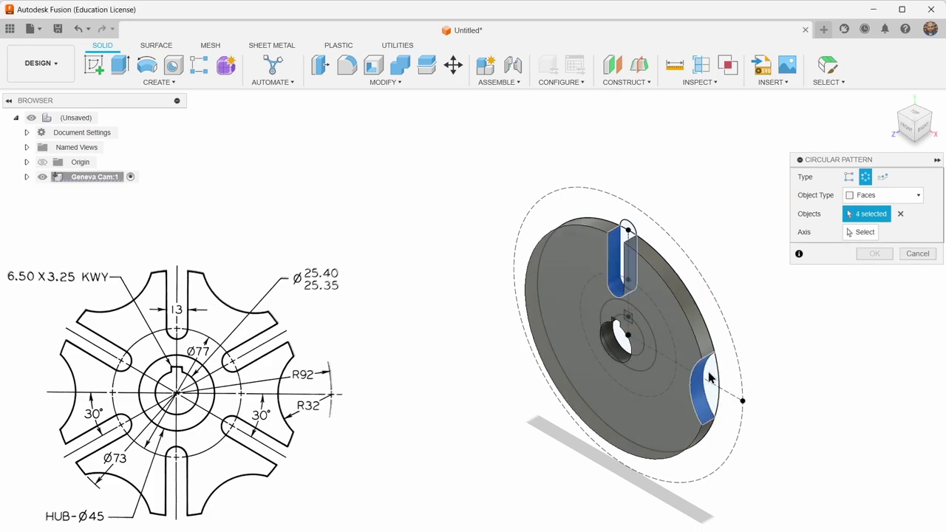
{"action": "left_click", "coordinate": [868, 233]}
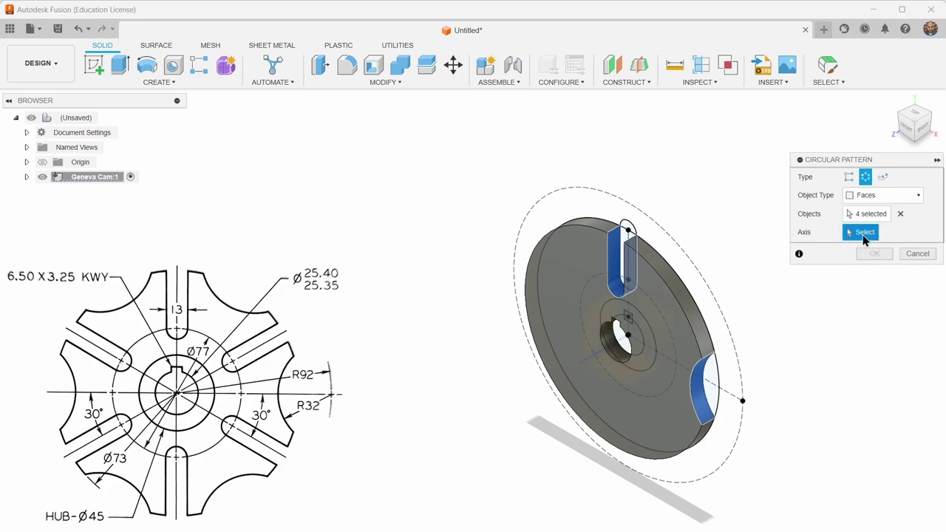
{"action": "left_click", "coordinate": [610, 201]}
{"action": "left_click", "coordinate": [858, 288]}
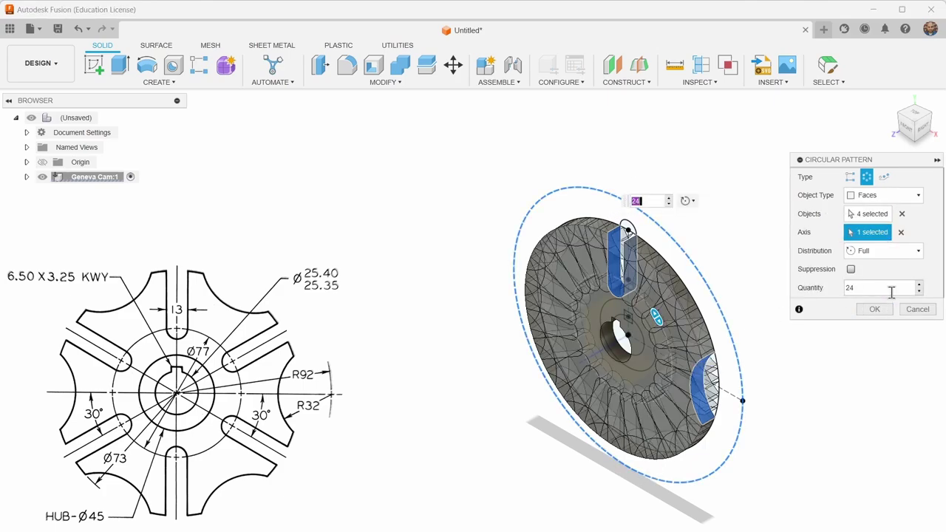
{"action": "mouse_move", "coordinate": [879, 288]}
{"action": "type", "text": "6"}
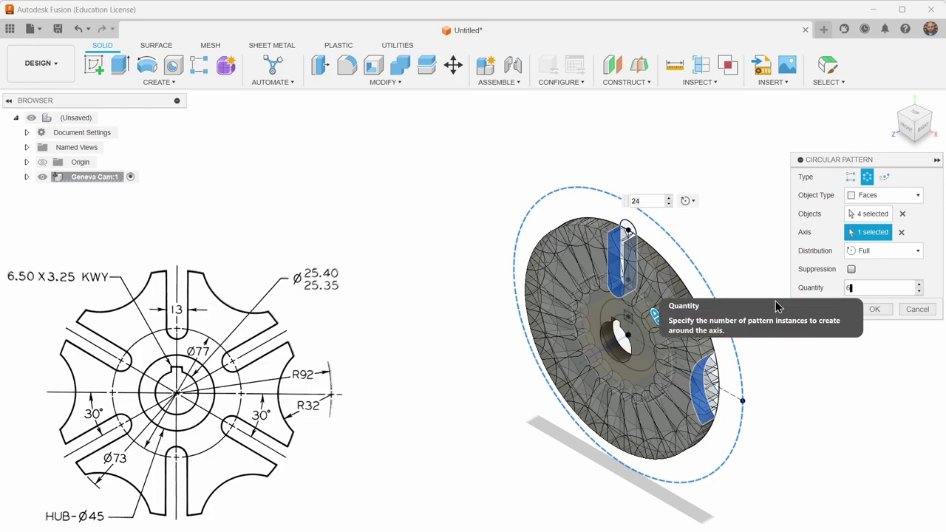
{"action": "left_click", "coordinate": [877, 311]}
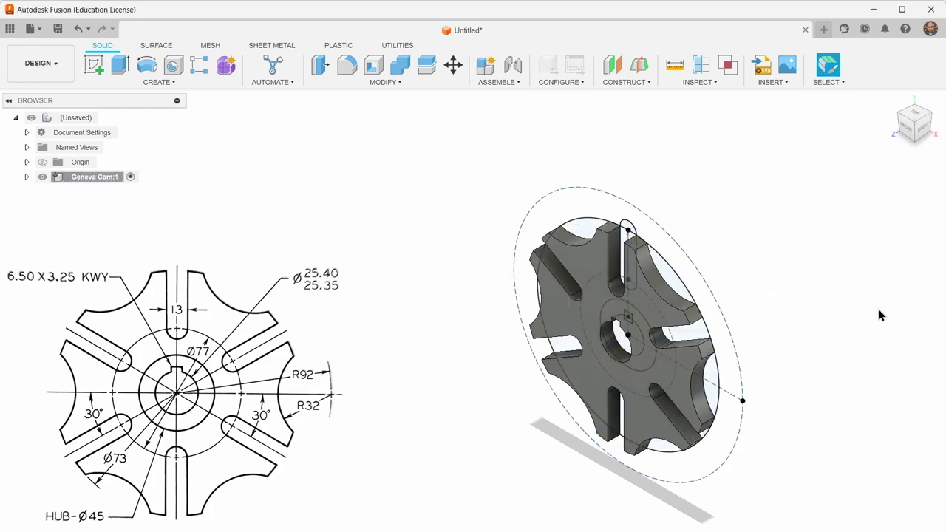
Hide the Geneva Cam sketches to inspect the wheel, then show them again
{"action": "left_click", "coordinate": [27, 177]}
{"action": "left_click", "coordinate": [52, 222]}
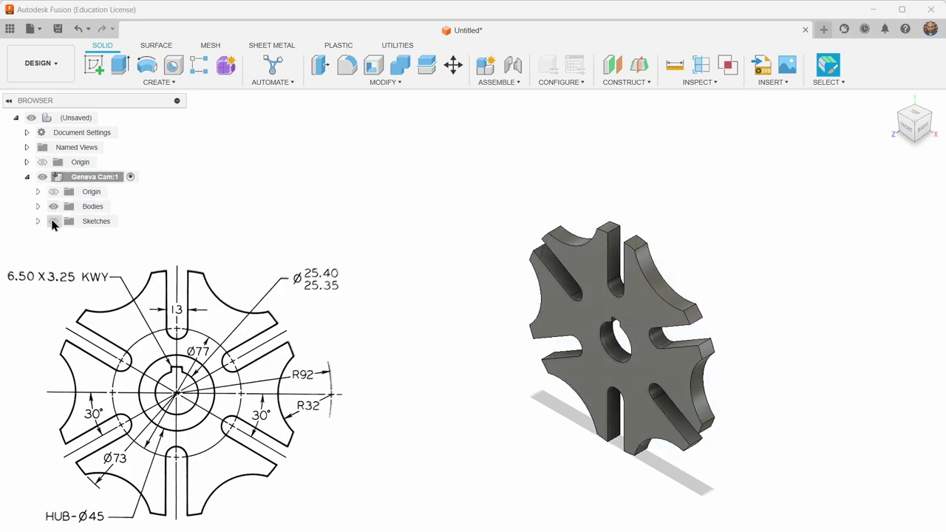
{"action": "middle_click_drag", "start_coordinate": [515, 401], "coordinate": [573, 358]}
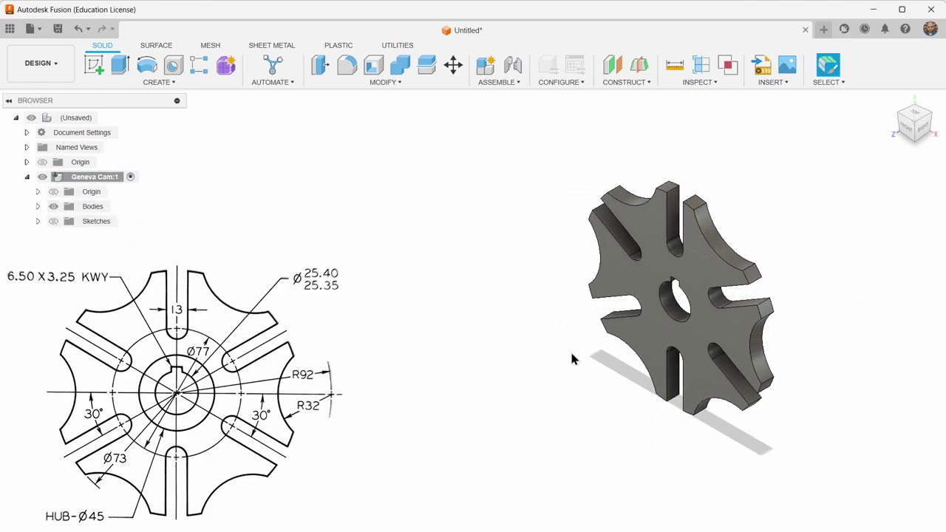
{"action": "left_click", "coordinate": [53, 221]}
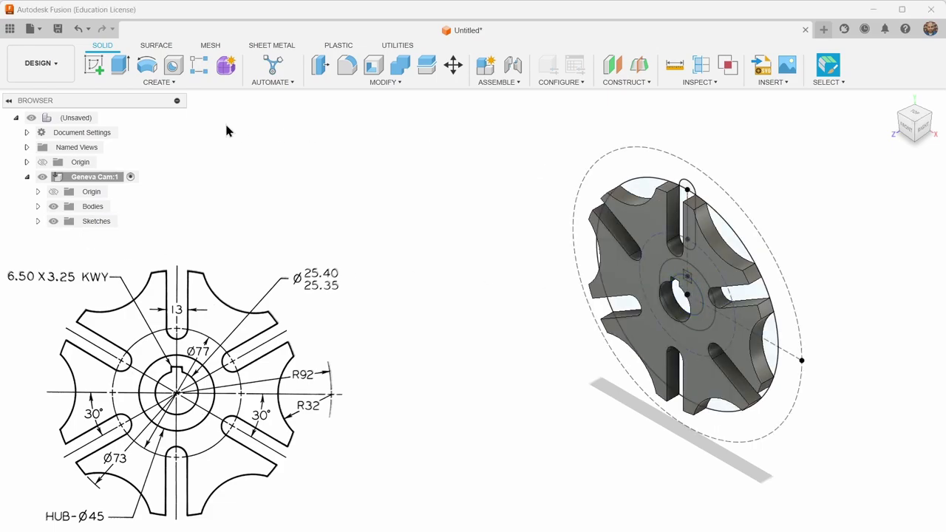
Start a new extrusion and select the Ø45 hub circle profile
{"action": "left_click", "coordinate": [122, 71]}
{"action": "middle_click_drag", "start_coordinate": [473, 326], "coordinate": [578, 305], "text": "shift"}
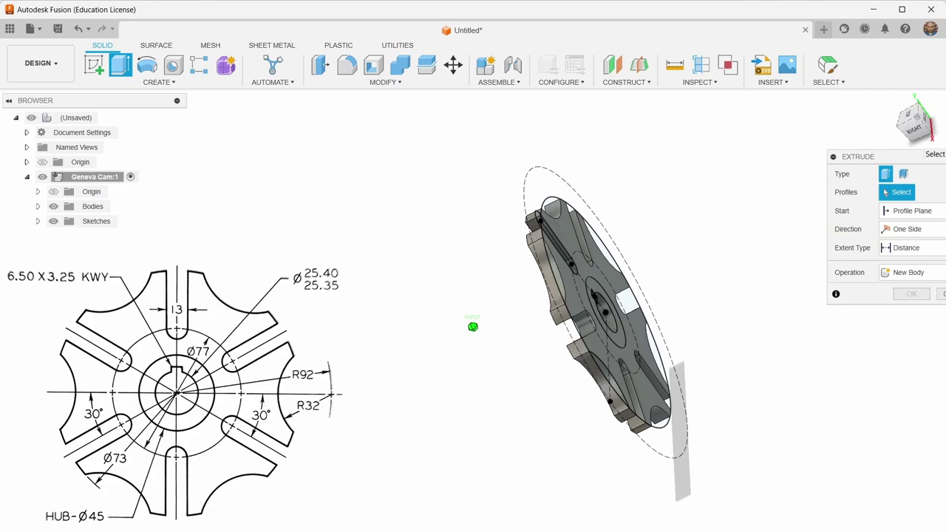
{"action": "left_click", "coordinate": [578, 306]}
{"action": "left_click_drag", "start_coordinate": [914, 124], "coordinate": [910, 133]}
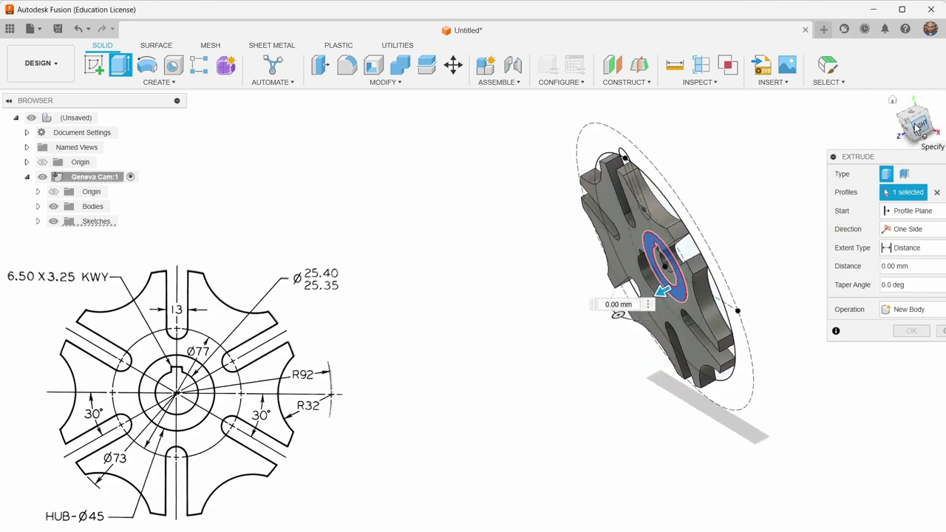
{"action": "mouse_move", "coordinate": [915, 130]}
{"action": "middle_mouse_down", "text": "shift"}
{"action": "mouse_move", "coordinate": [924, 124]}
{"action": "mouse_move", "coordinate": [909, 140]}
{"action": "middle_mouse_up", "text": "shift"}
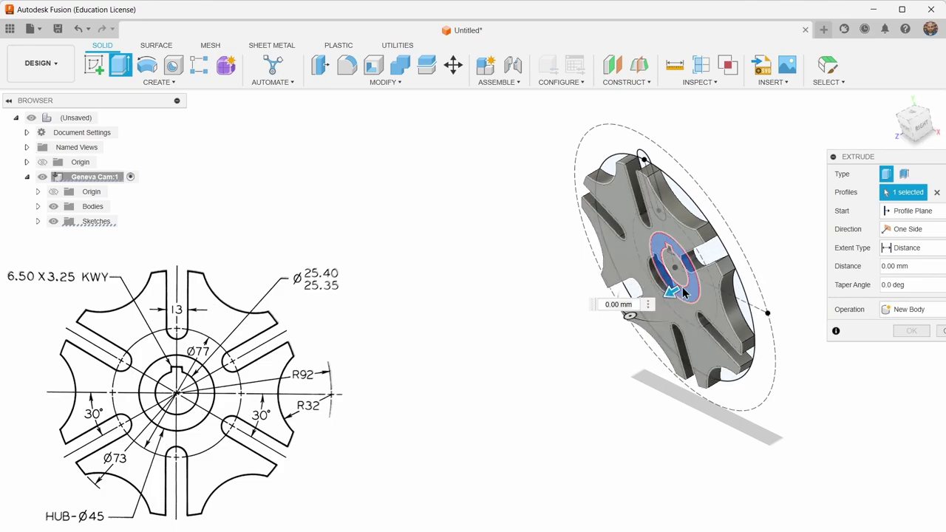
Extrude the hub 10 mm from the wheel face, joined; hide sketches and go Home
{"action": "left_click", "coordinate": [906, 212]}
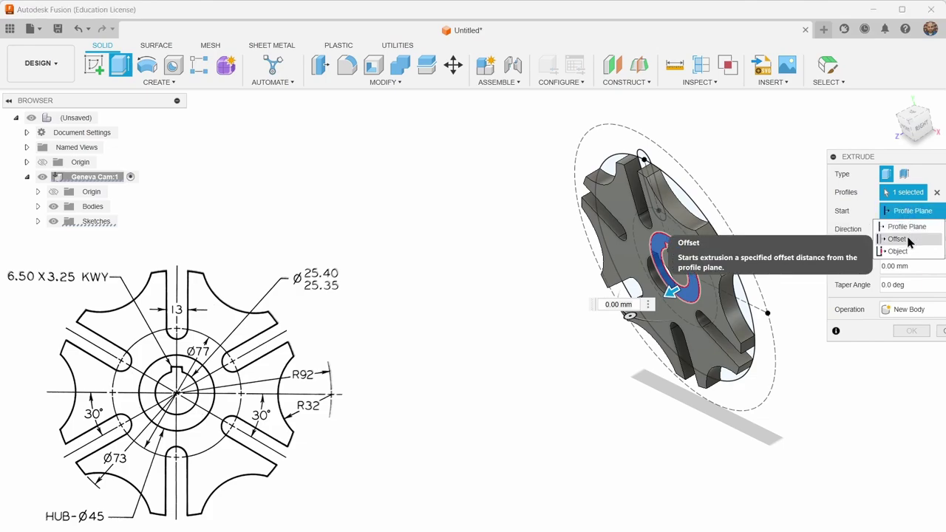
{"action": "left_click", "coordinate": [897, 251]}
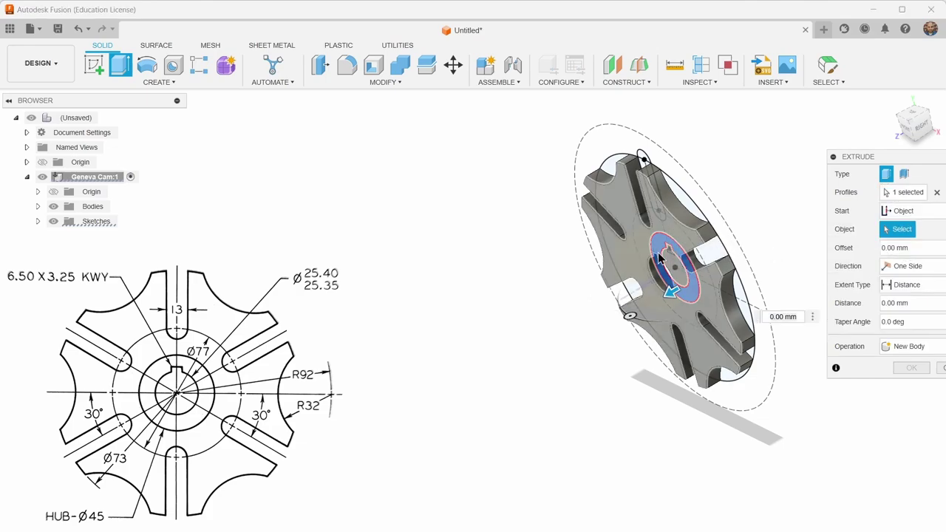
{"action": "left_click", "coordinate": [627, 255]}
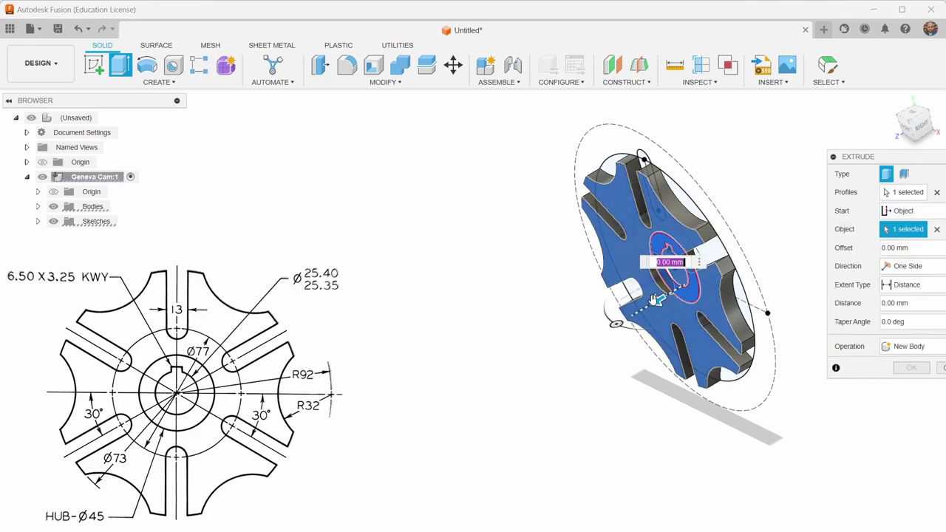
{"action": "type", "text": "10"}
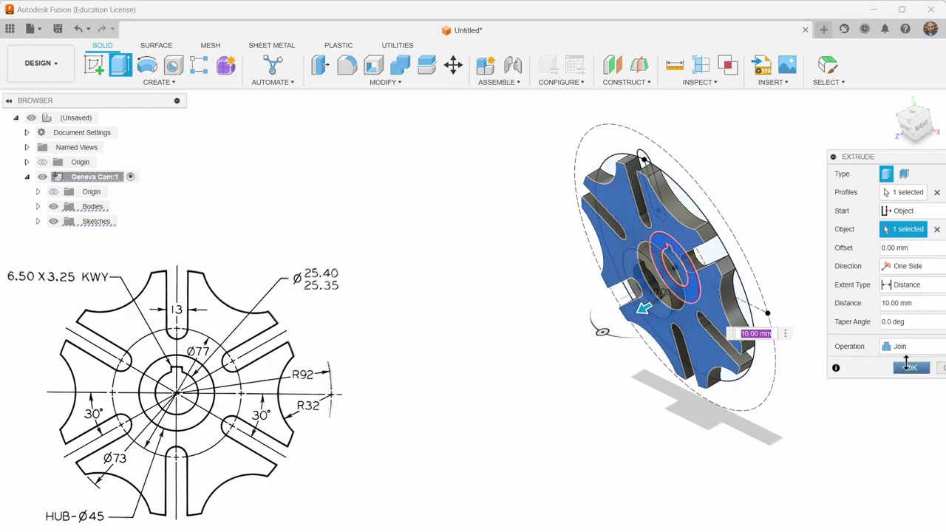
{"action": "left_click", "coordinate": [914, 368]}
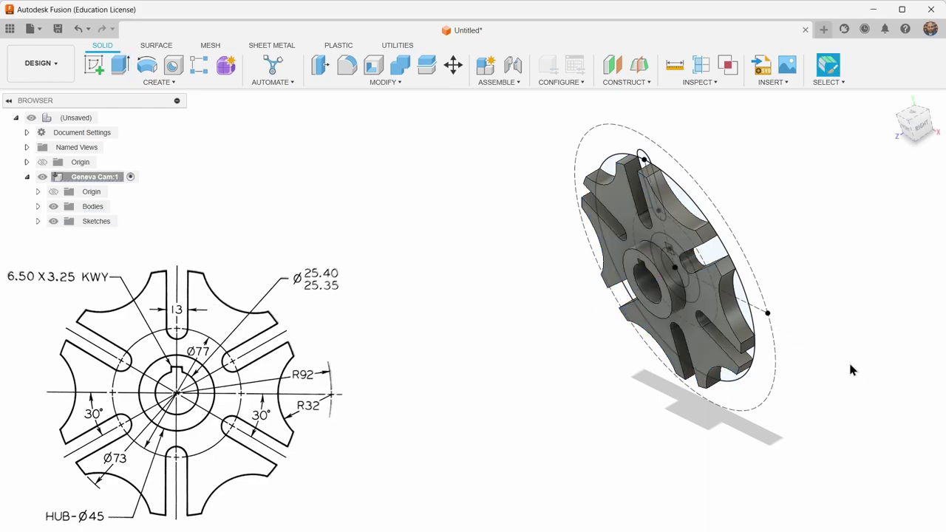
{"action": "left_click", "coordinate": [53, 221]}
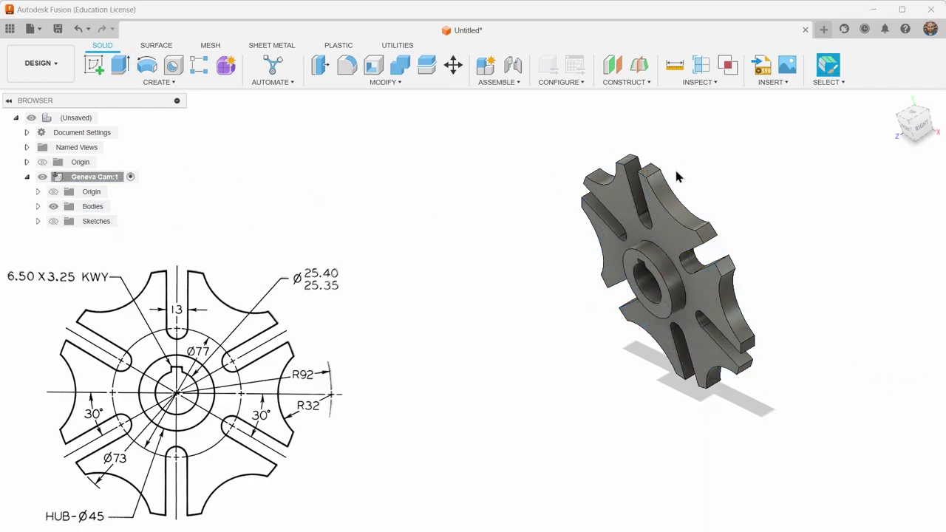
{"action": "left_click", "coordinate": [891, 101]}
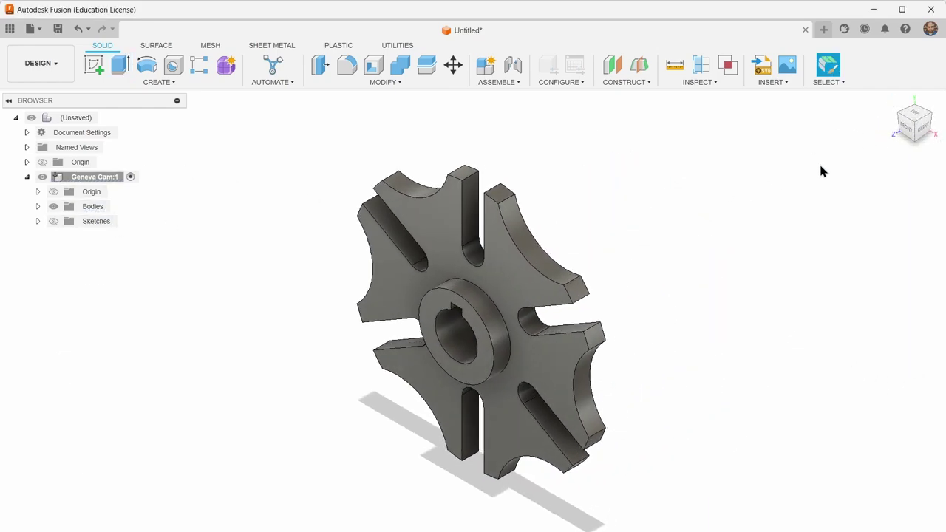